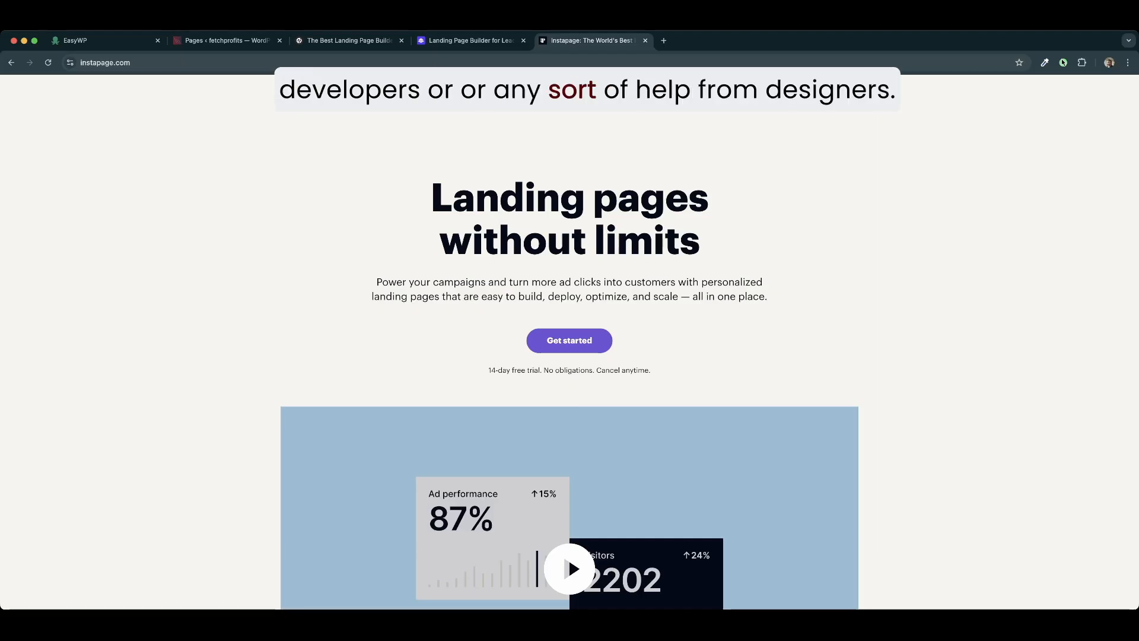
- Glance at the Leadpages site, return to the WordPress admin site, and open the Divi Theme Builder
click(471, 41)
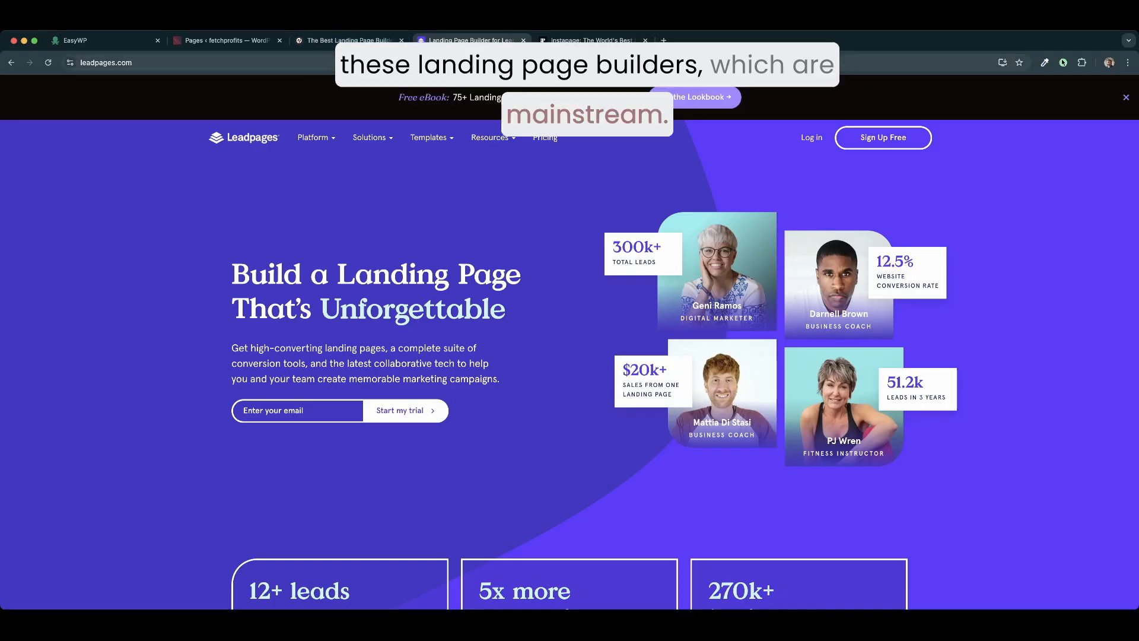
key(super+2)
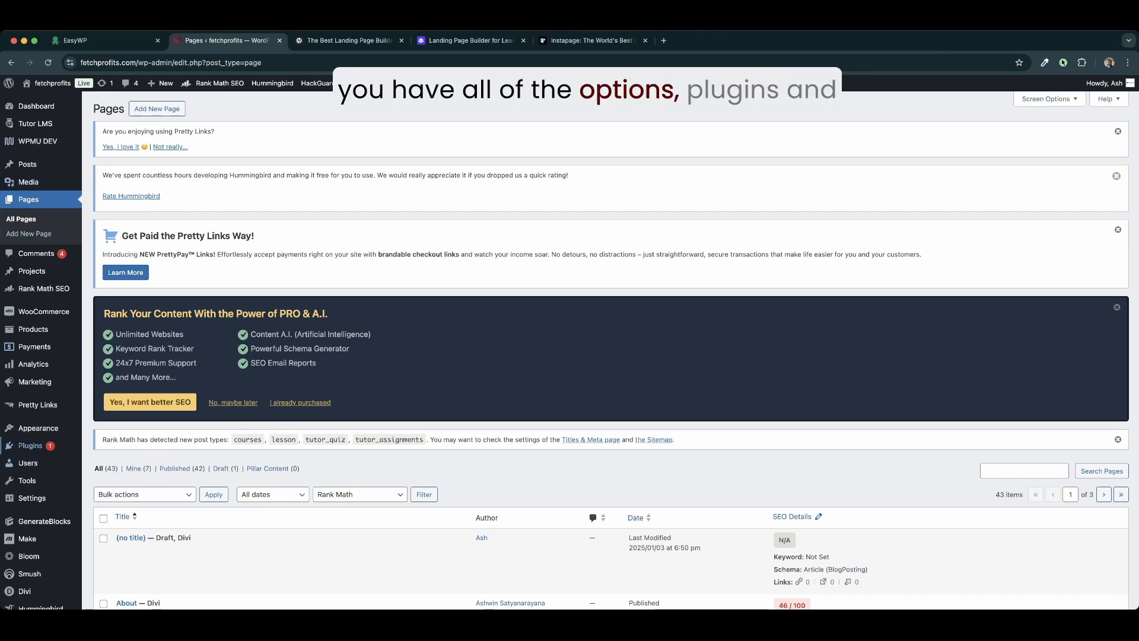
mouse_move(30, 446)
scroll(29, 446, down, 1)
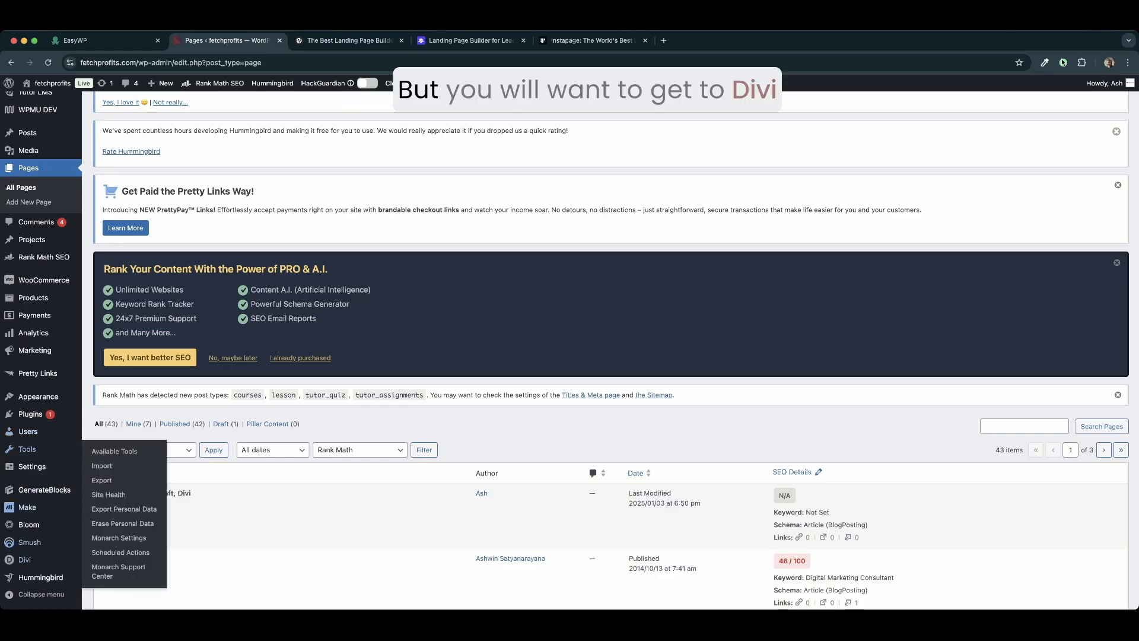
mouse_move(36, 559)
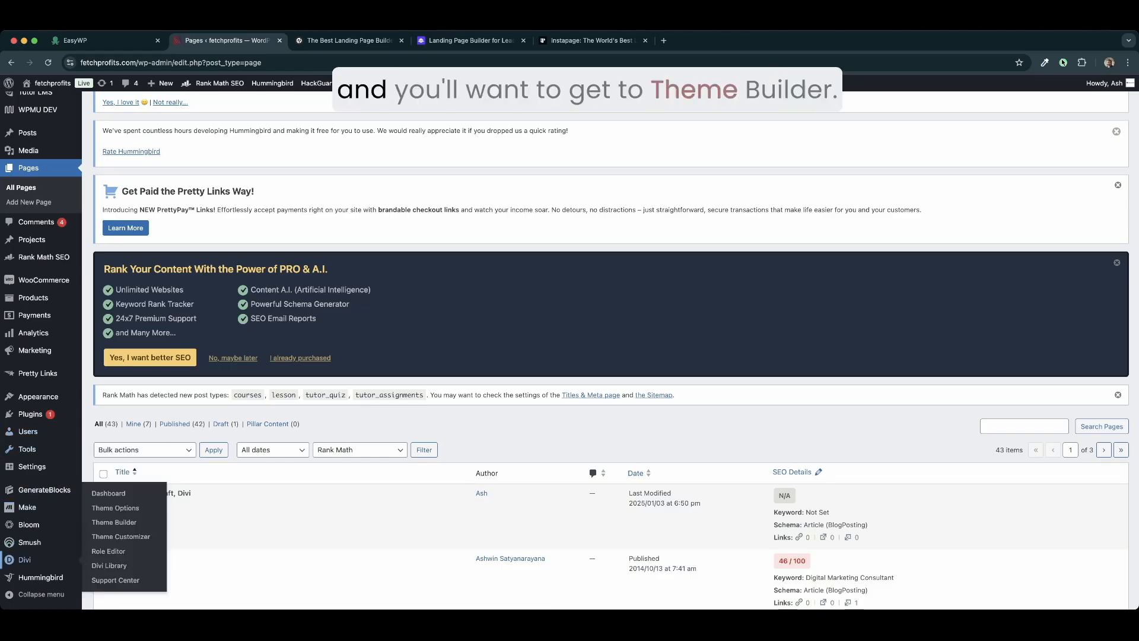
click(114, 521)
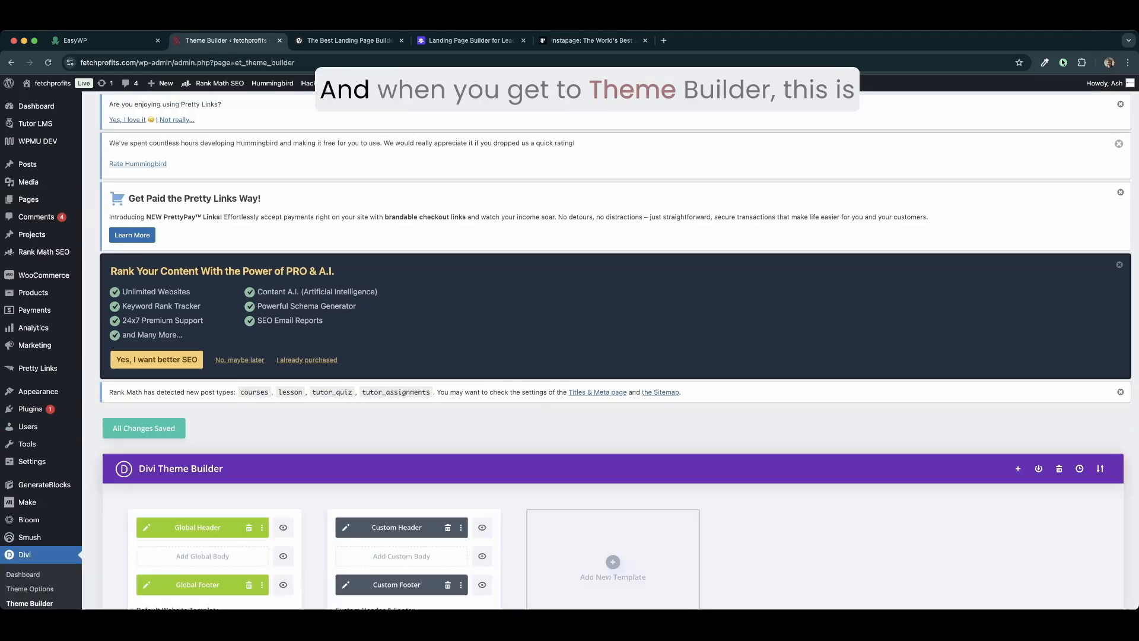
scroll(593, 356, down, 3)
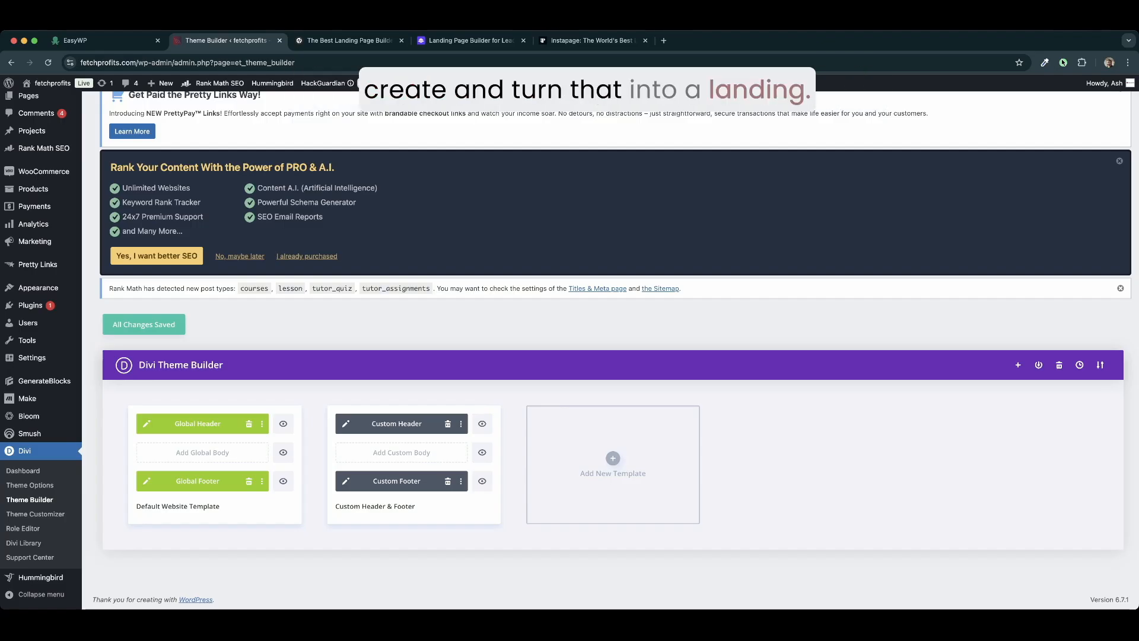
- Add a new WordPress page in a separate browser tab and open Divi's premade layouts library for it
scroll(35, 202, up, 4)
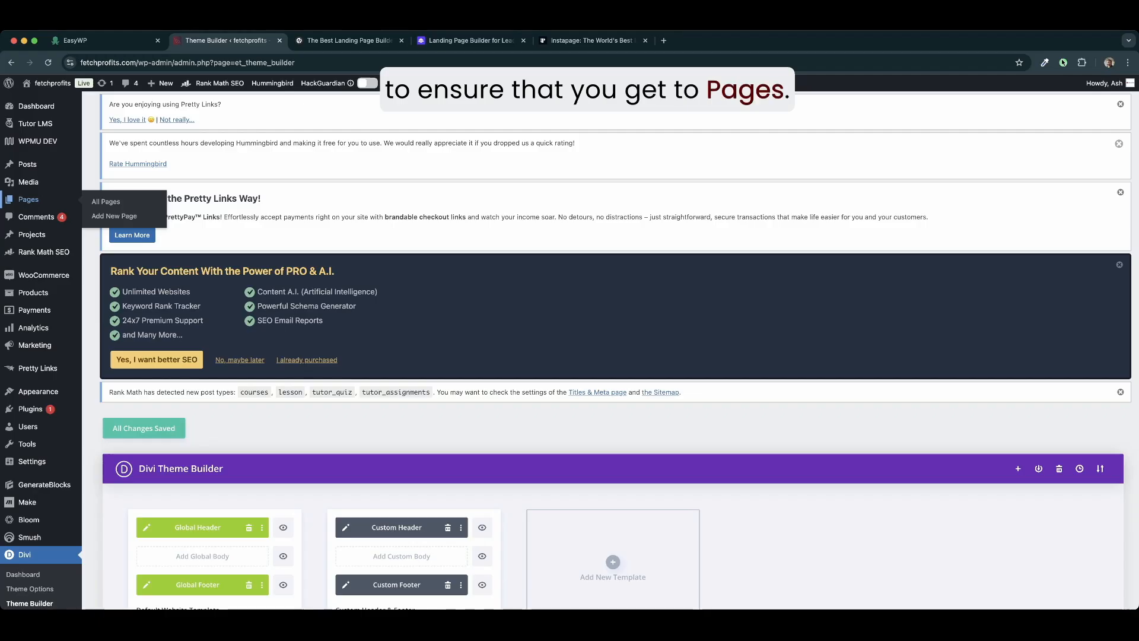
super+click(114, 216)
key(ctrl+Tab)
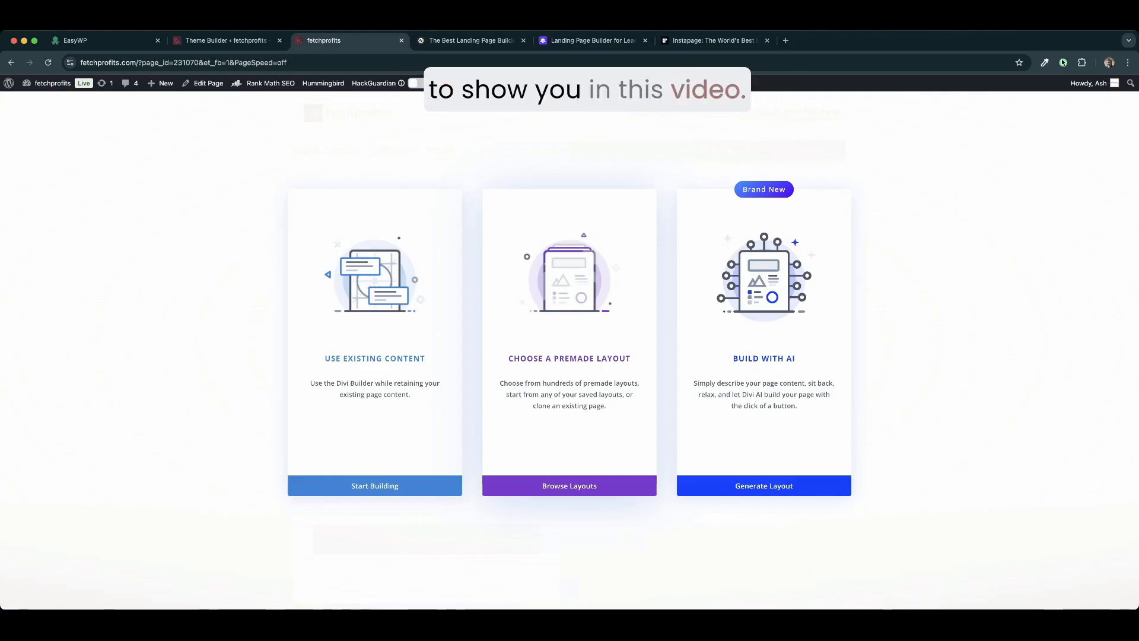
click(570, 485)
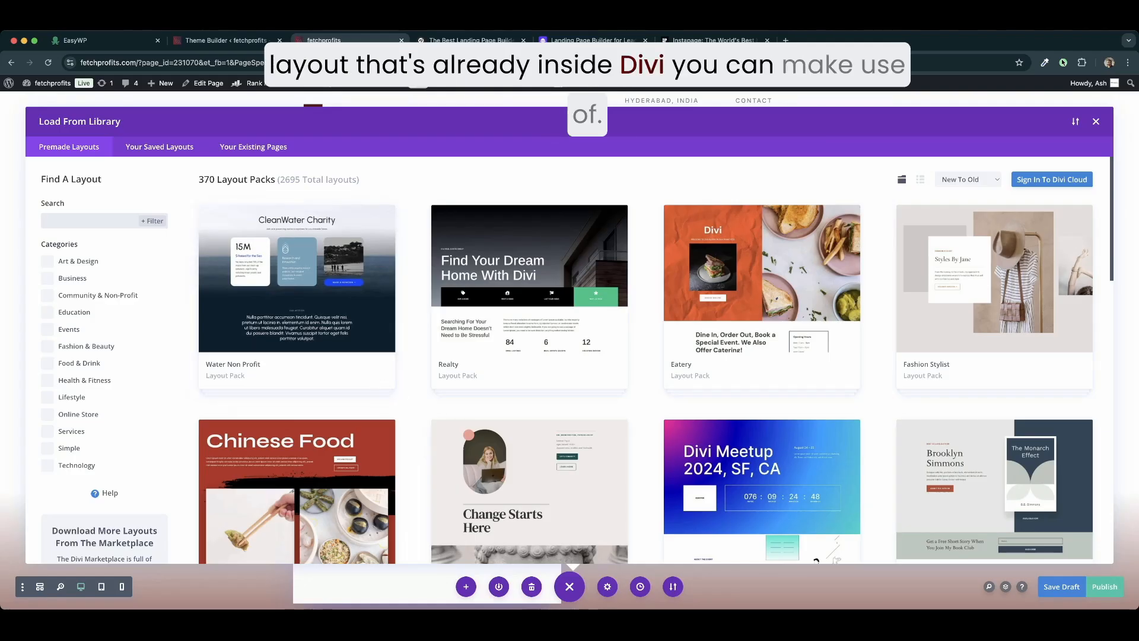
- Search the premade layouts for "landing page" and open the details of the Modeling Agency Landing Page
text(landing)
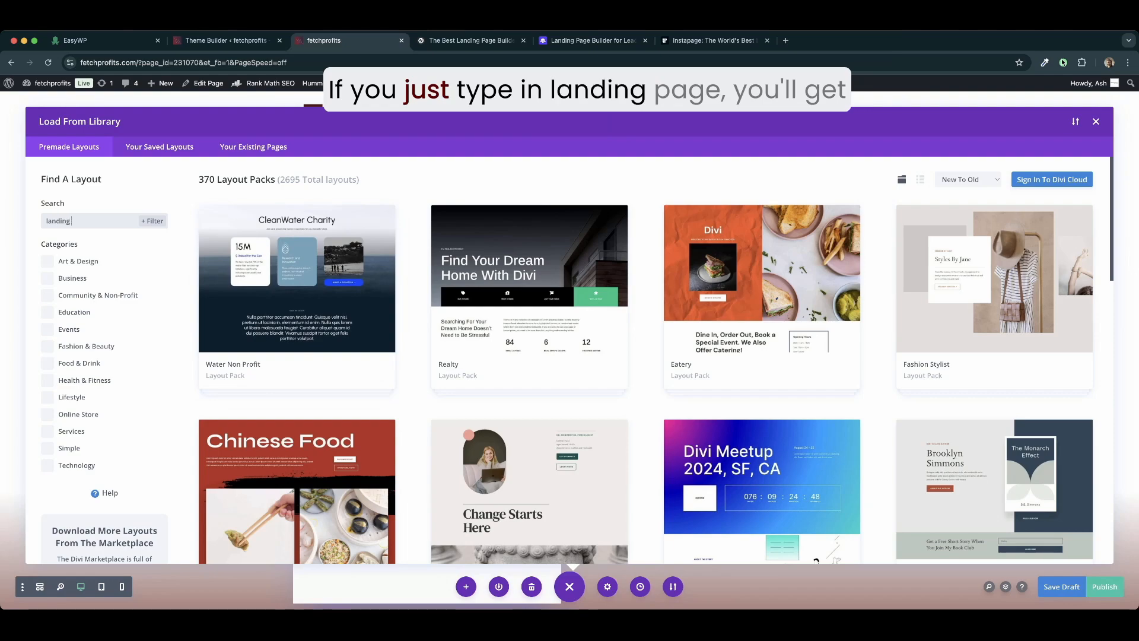
text( page)
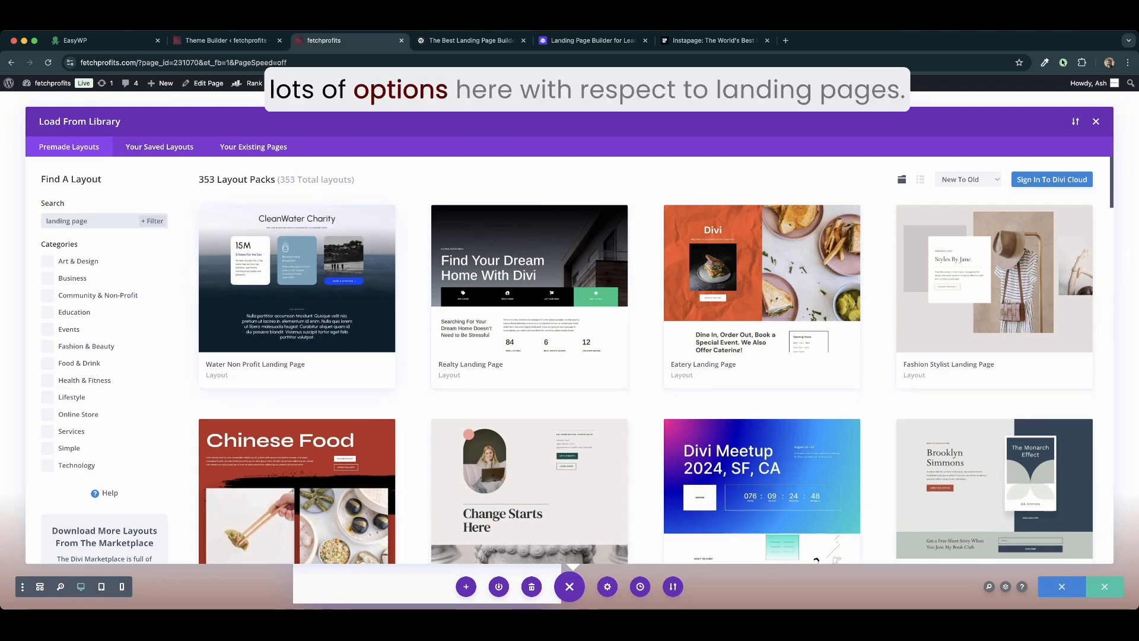
scroll(579, 333, down, 2)
scroll(579, 332, down, 3)
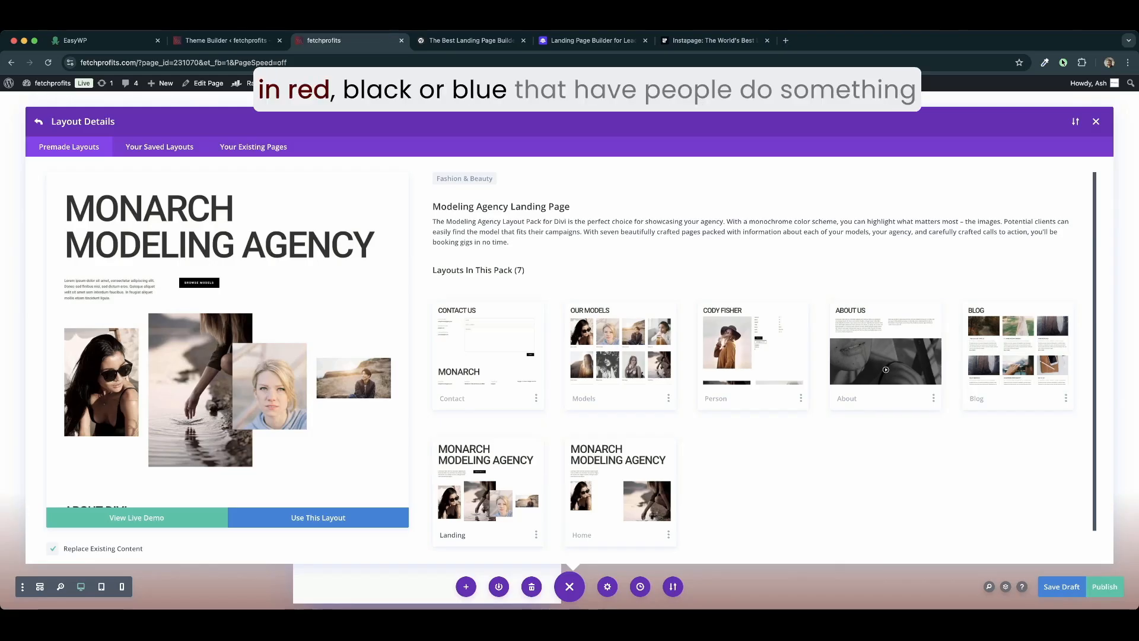
- Examine the sections, images and calls to action in the Modeling Agency Landing Page preview
scroll(228, 340, down, 3)
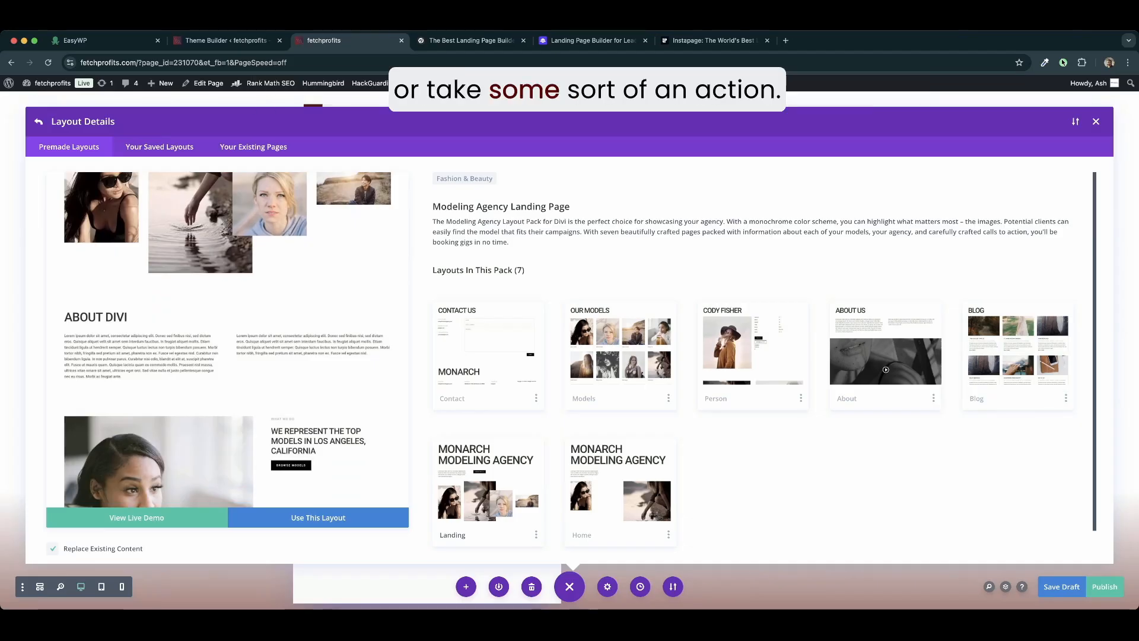
scroll(228, 339, down, 5)
scroll(227, 340, down, 5)
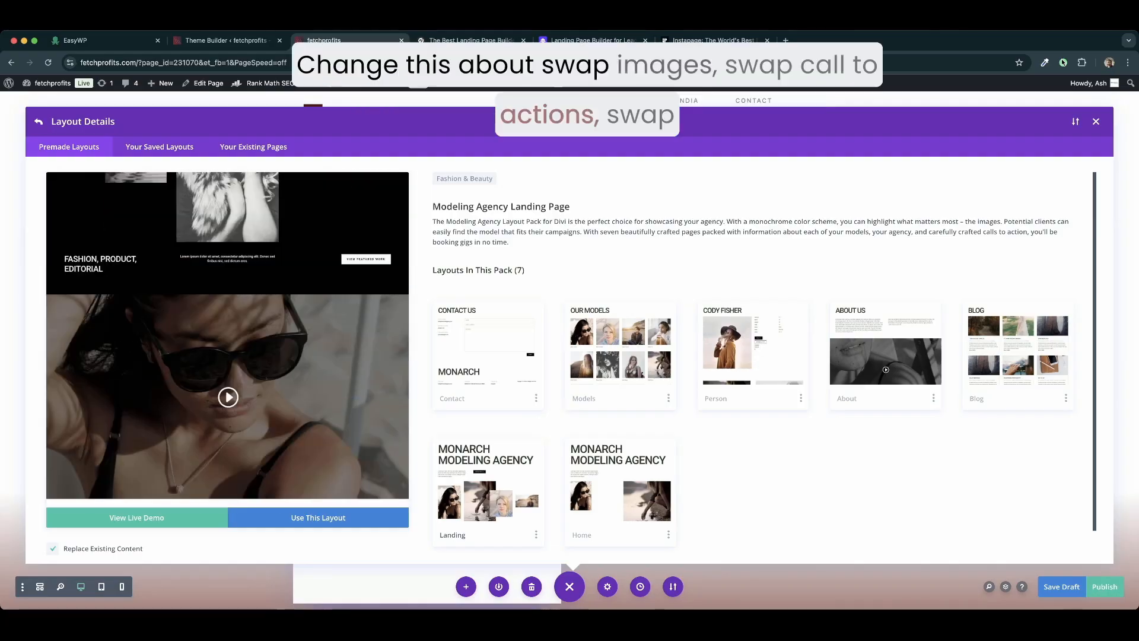
scroll(228, 339, up, 4)
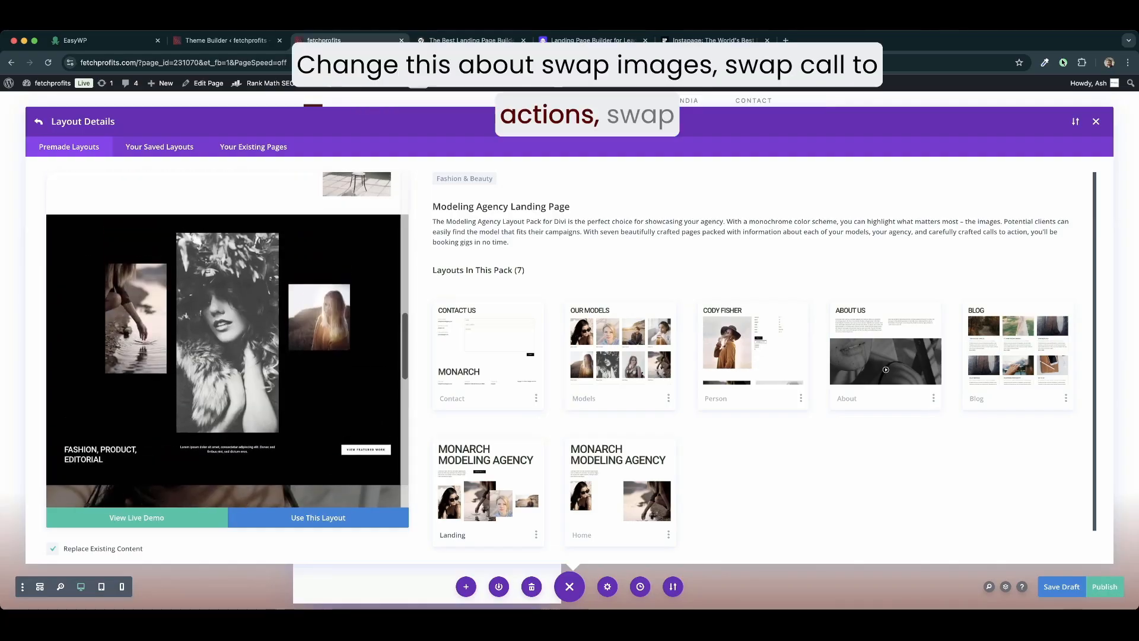
scroll(227, 340, up, 7)
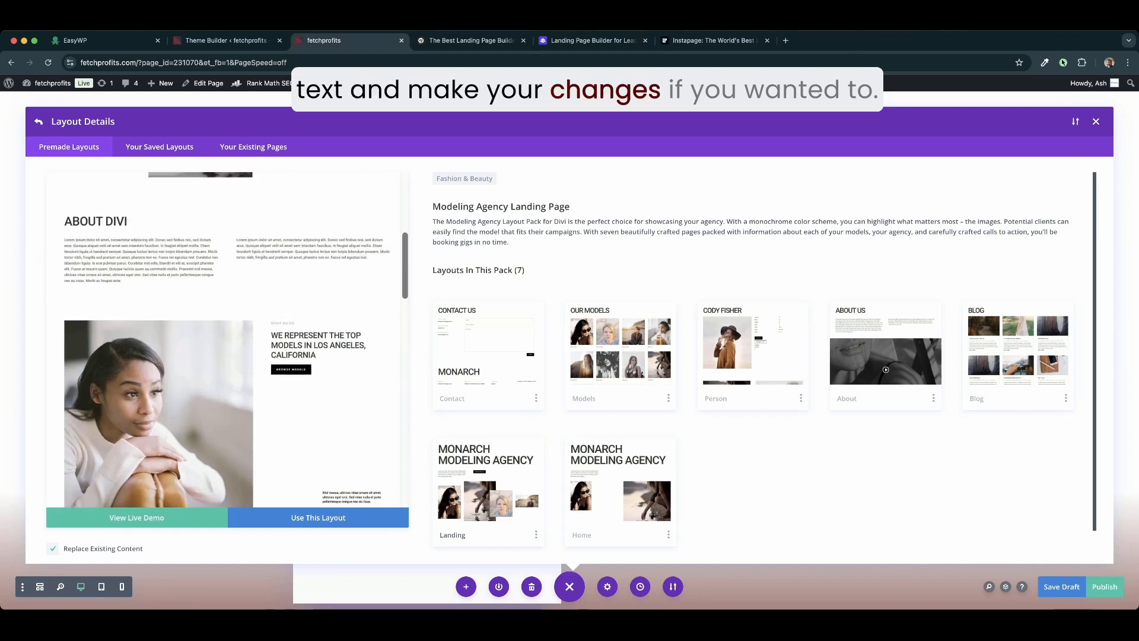
scroll(228, 339, up, 3)
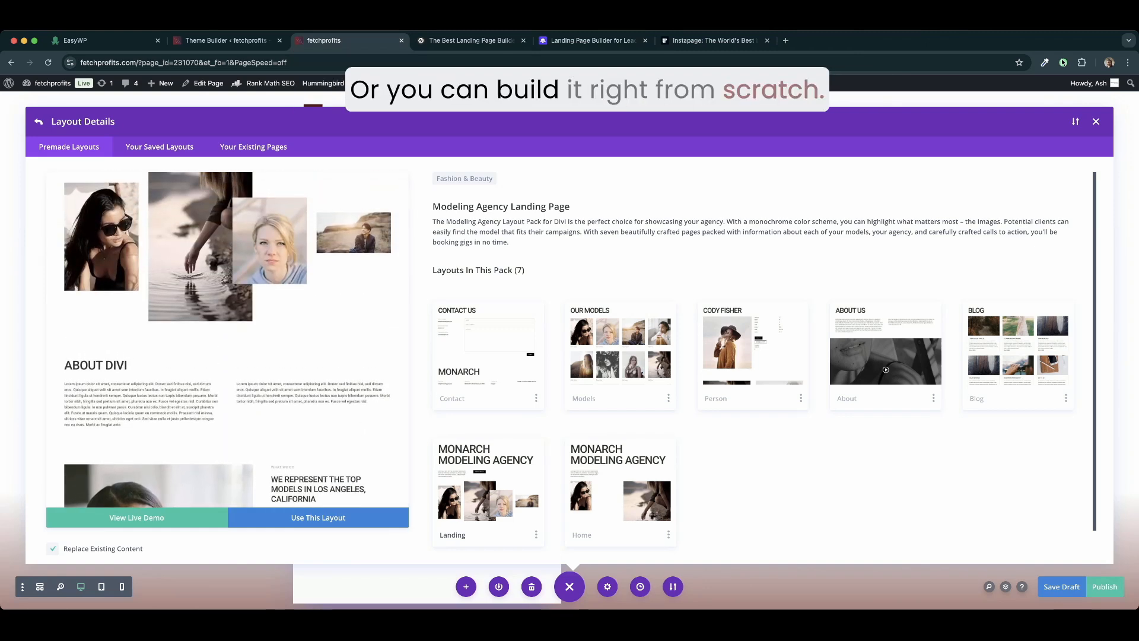
- Close the layout library and inspect the header and footer that the new page carries
scroll(570, 380, down, 2)
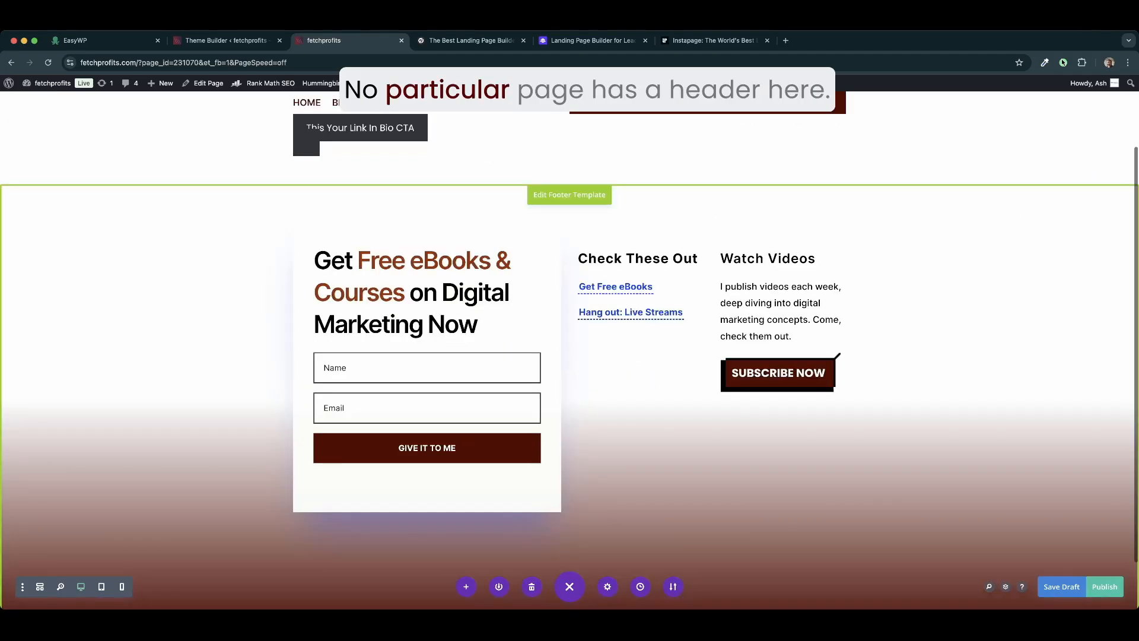
scroll(570, 380, up, 2)
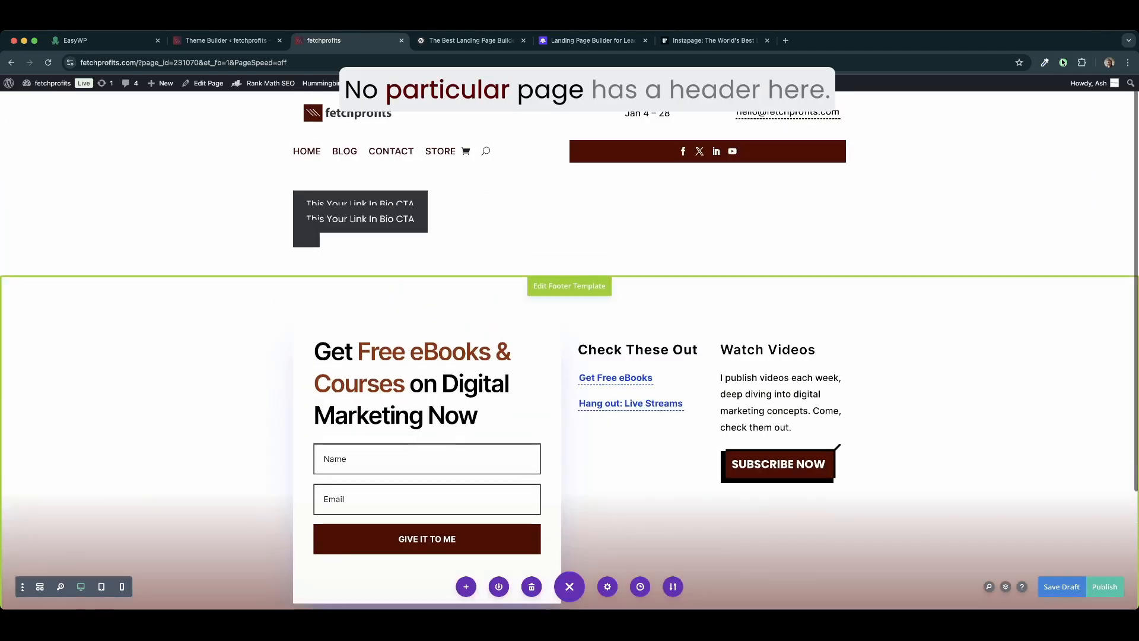
scroll(570, 356, down, 3)
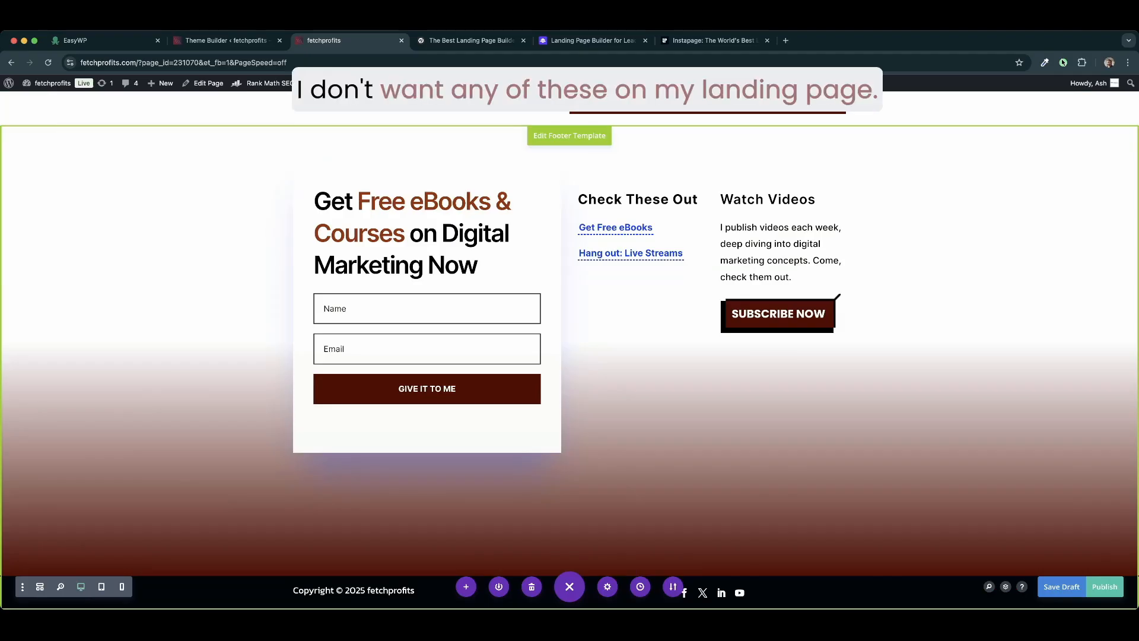
scroll(569, 350, up, 3)
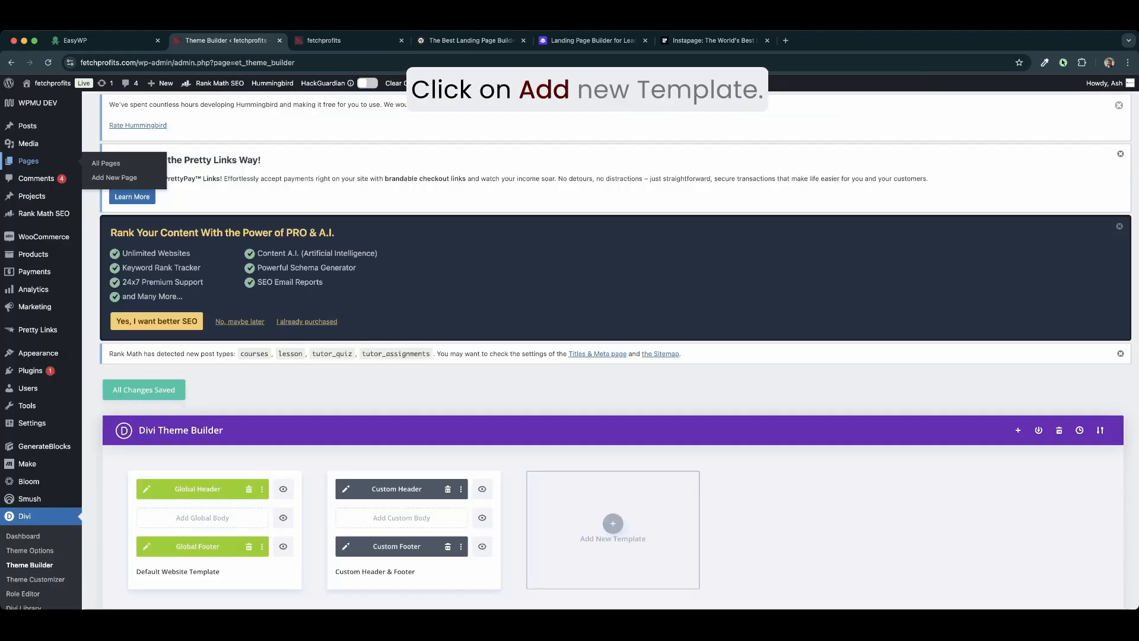
- Build a new template in the Divi Theme Builder and assign it to the specific page "landing page"
click(613, 523)
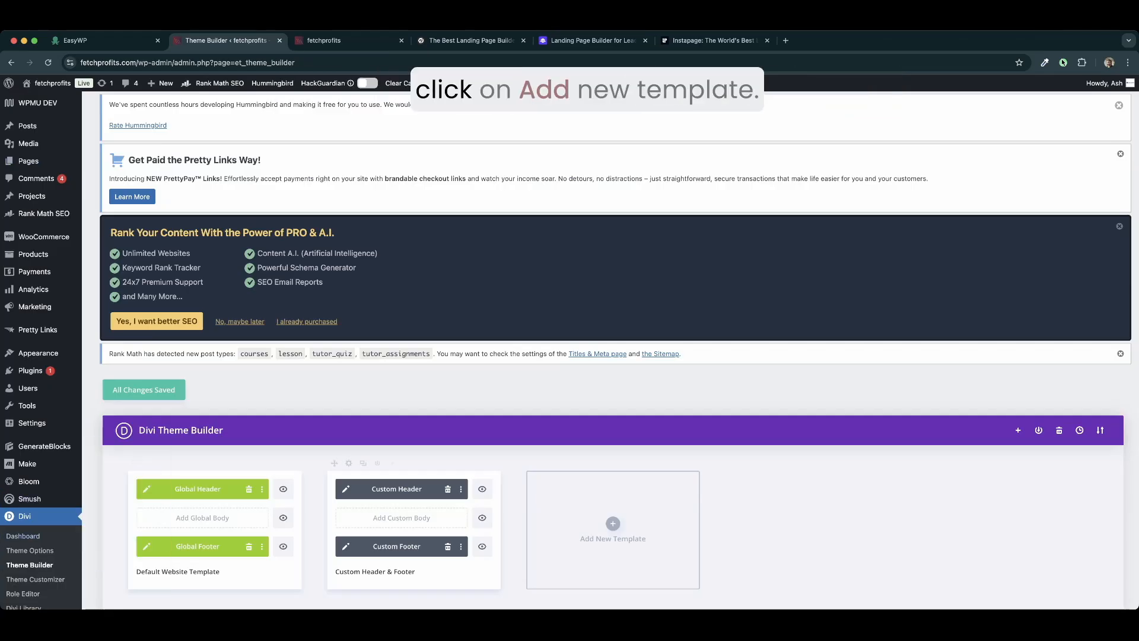
click(613, 523)
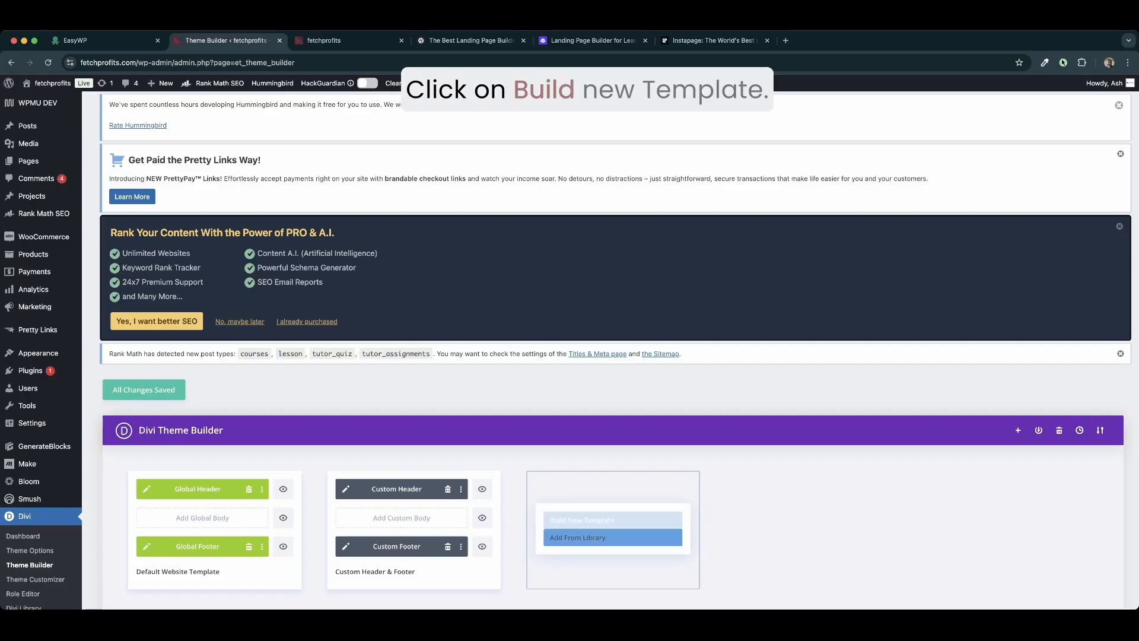
click(613, 520)
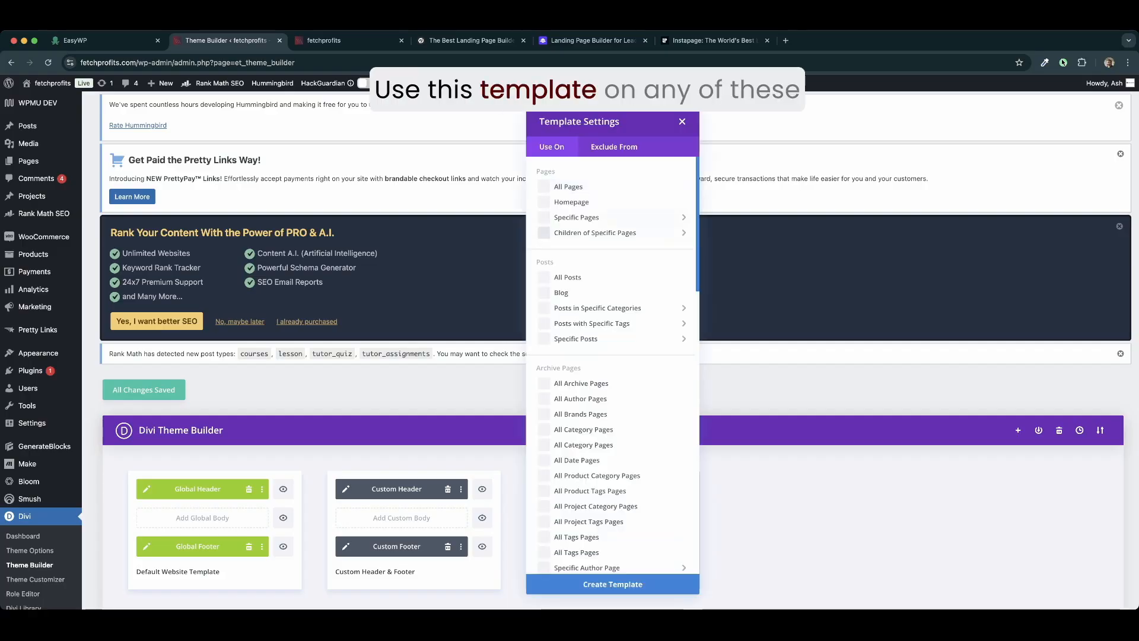
scroll(611, 368, down, 15)
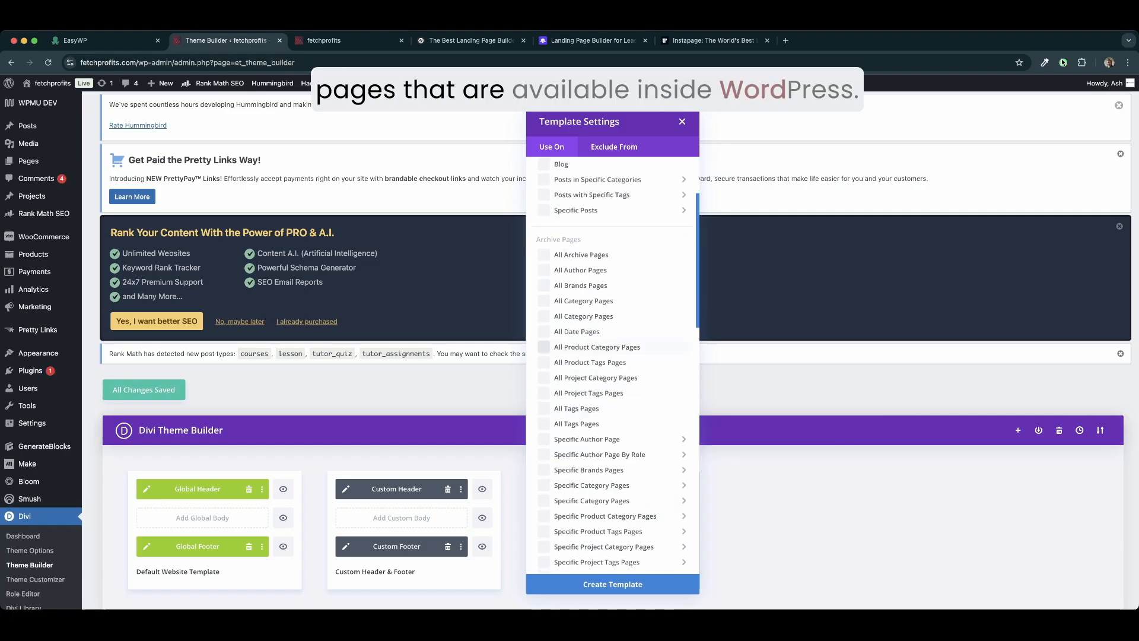
scroll(611, 277, up, 15)
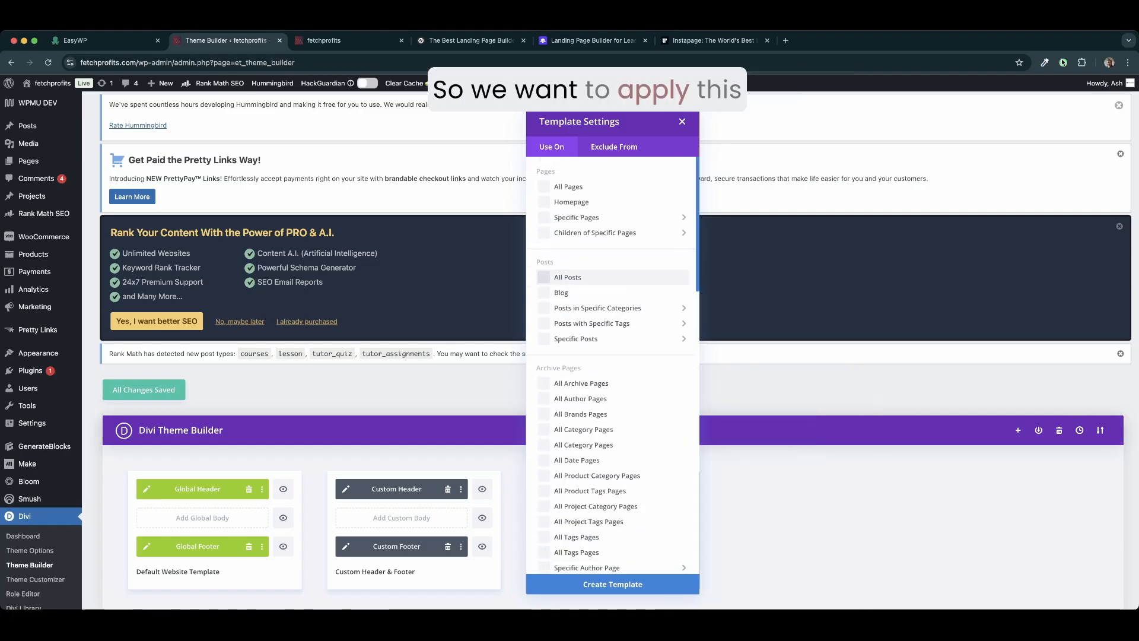
mouse_move(613, 217)
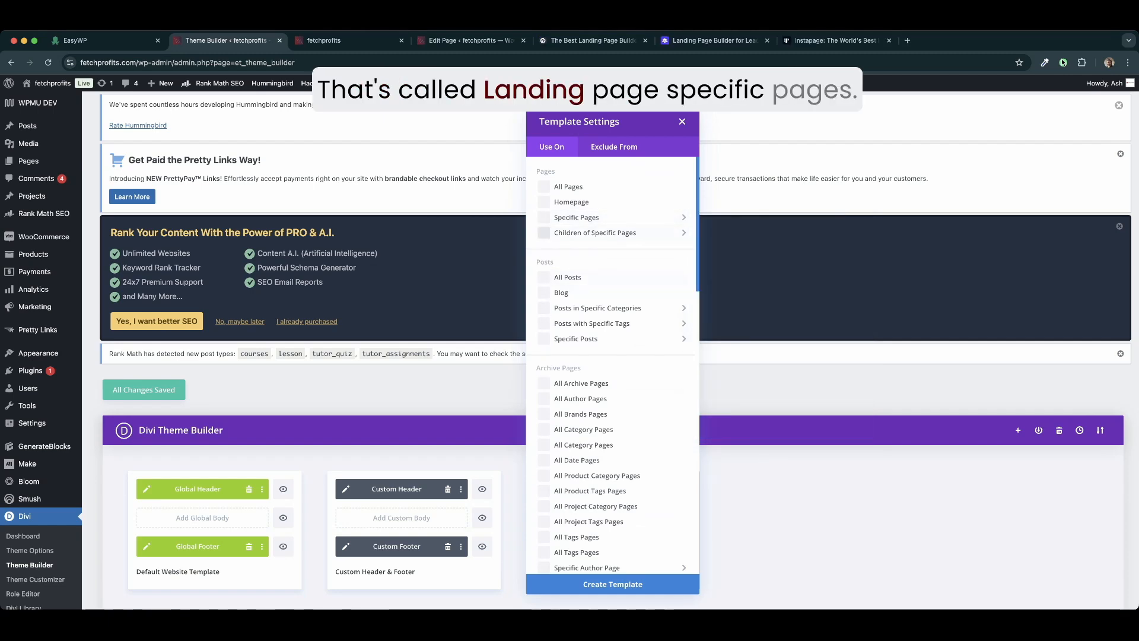
mouse_move(611, 217)
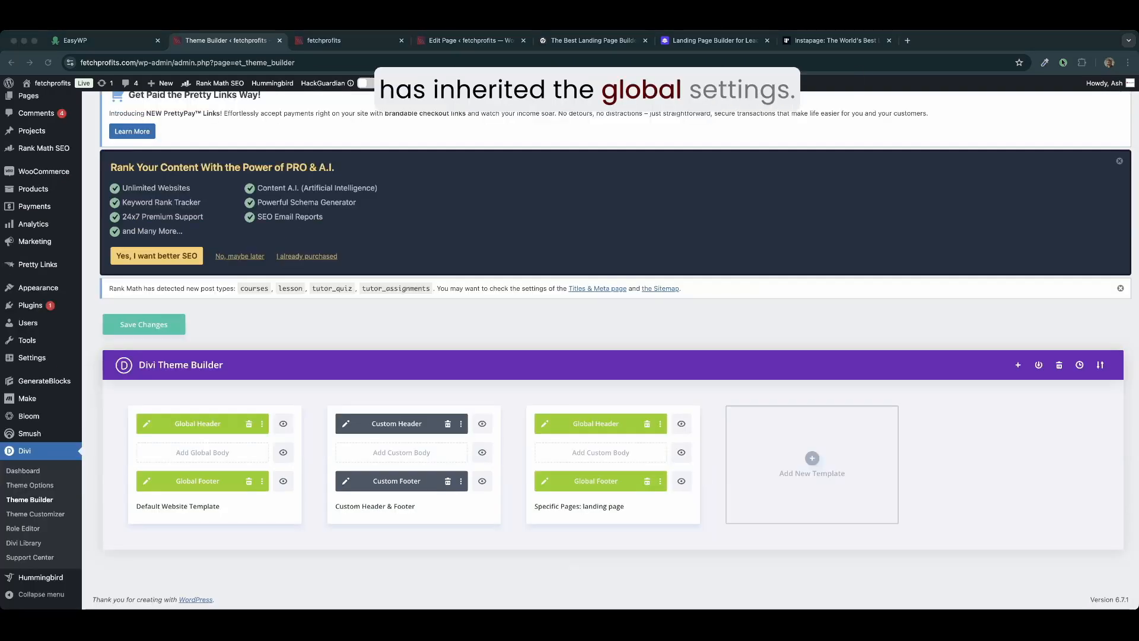
- Hide the global header and the global footer on the front end for the landing page template
click(660, 424)
click(660, 424)
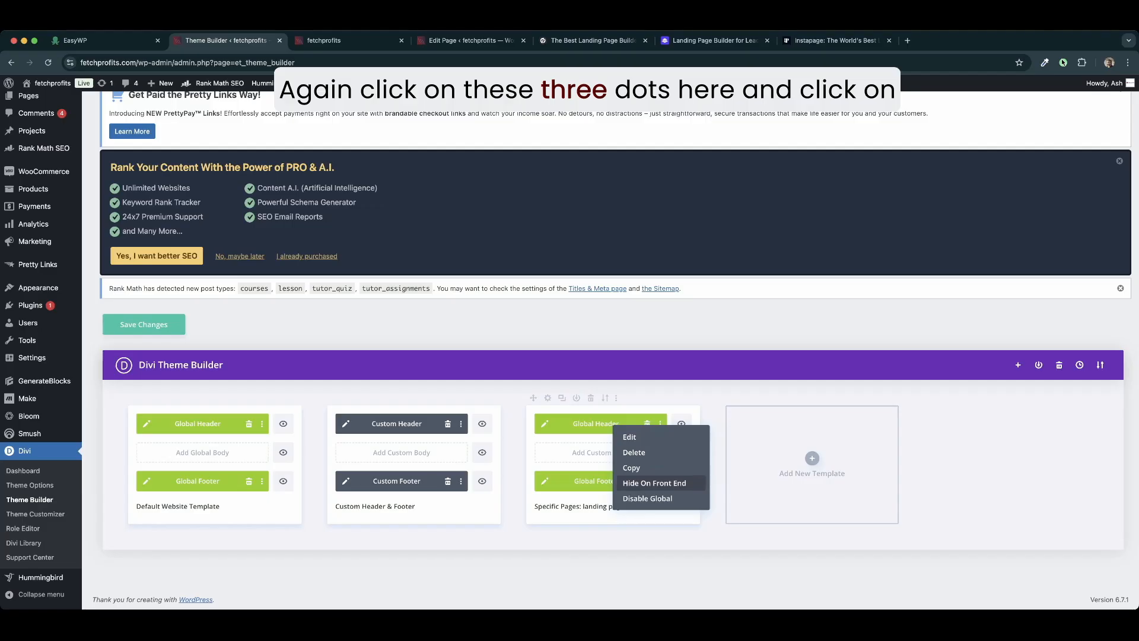
click(655, 483)
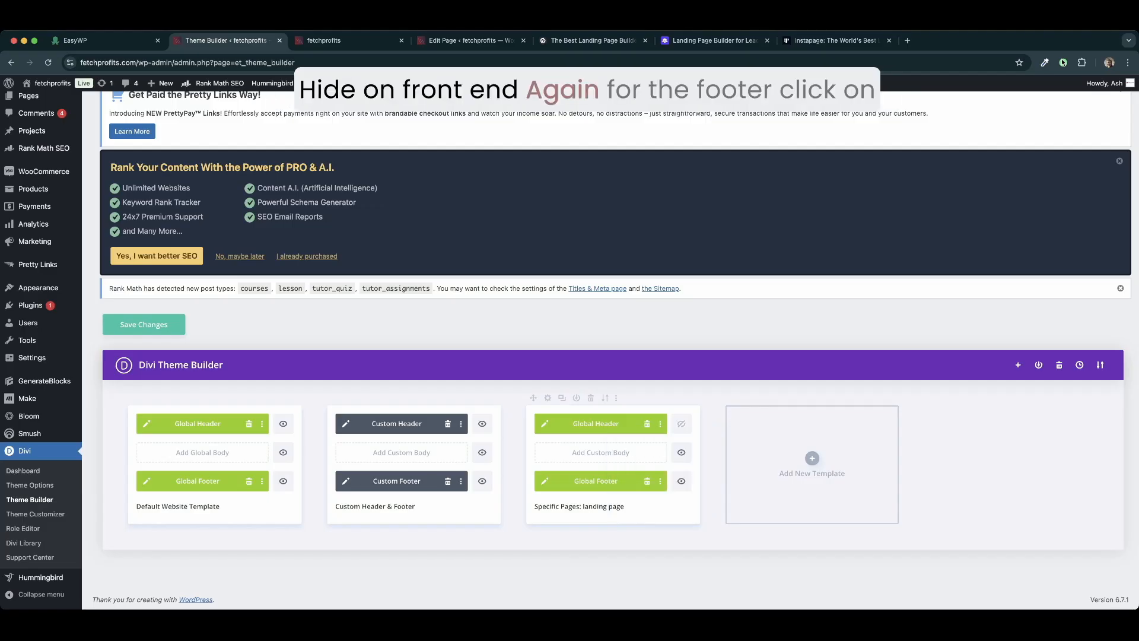
click(660, 481)
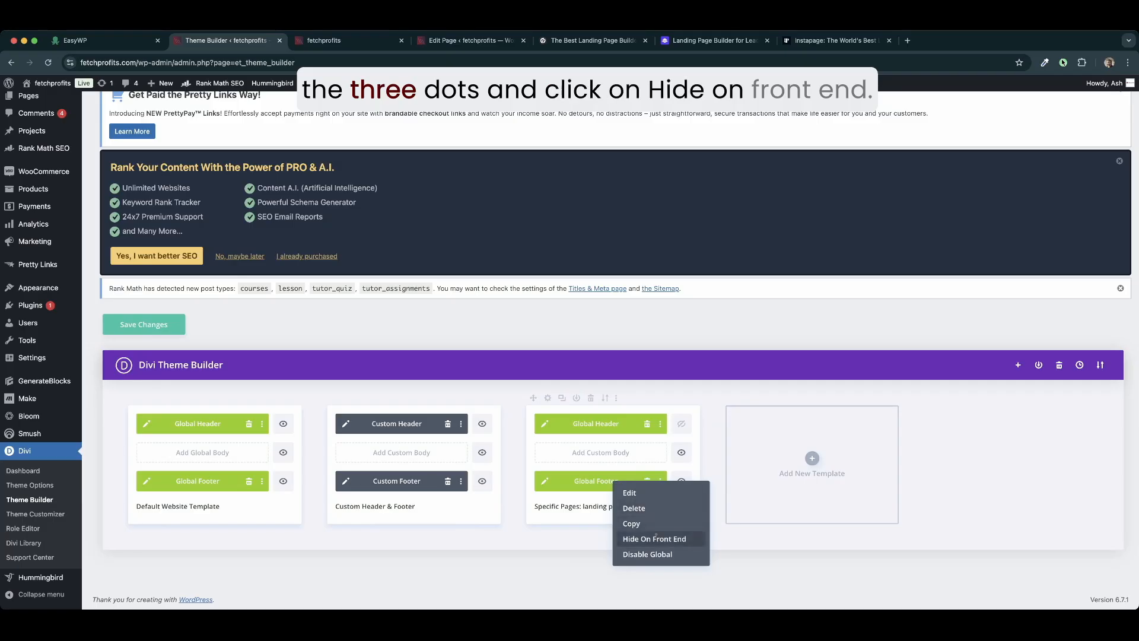
click(655, 539)
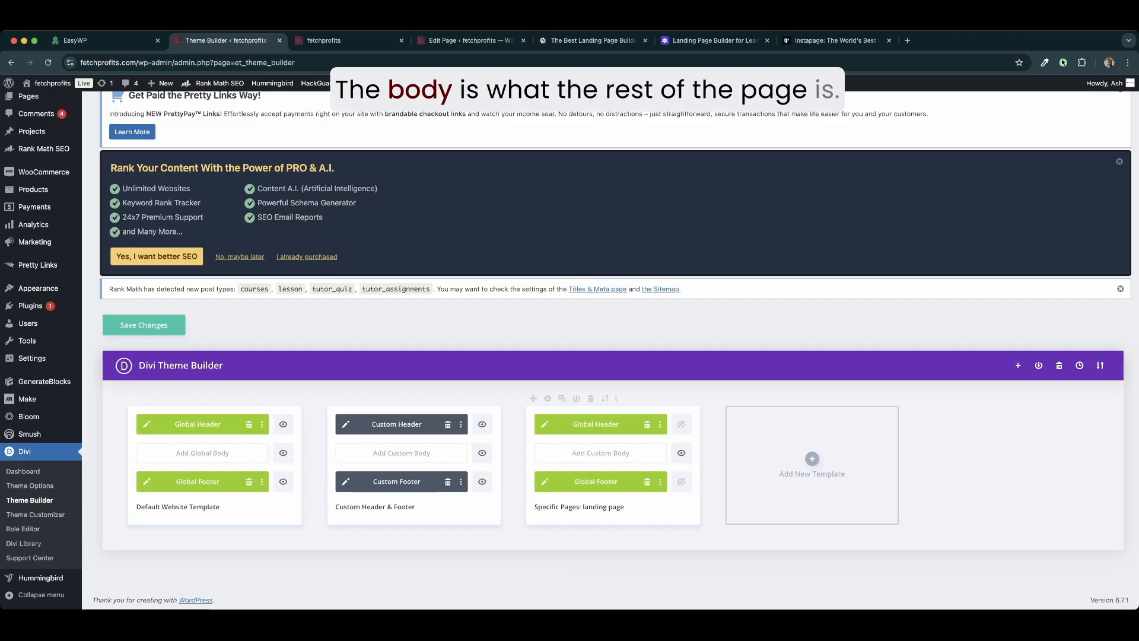
- Build a custom body for the landing page template and insert a single-column row in its section
click(600, 453)
click(594, 460)
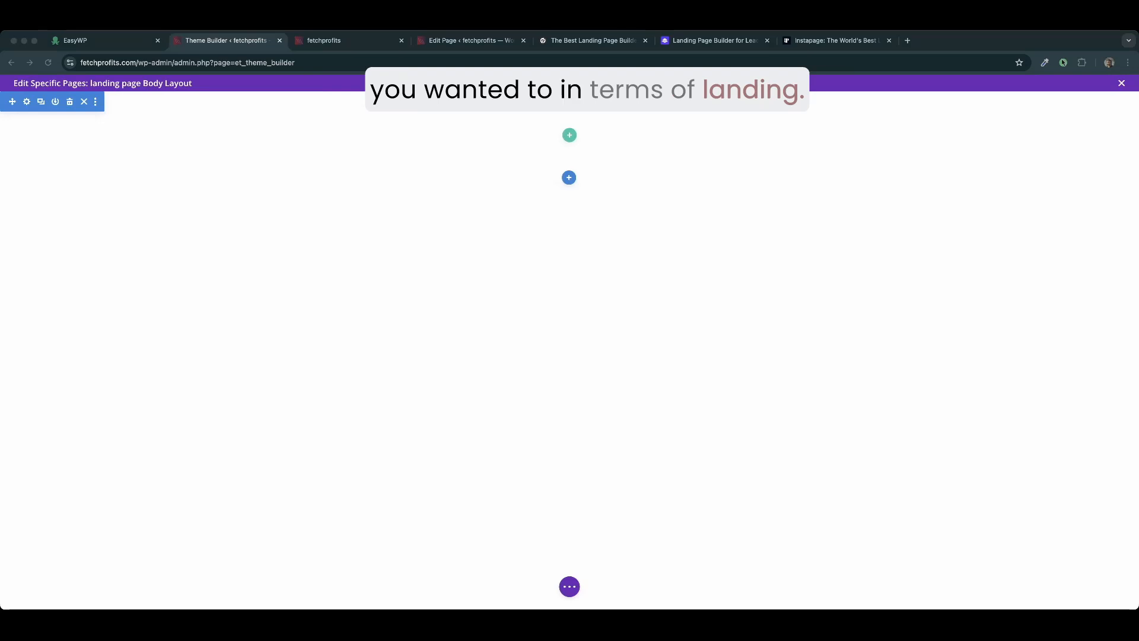
click(570, 135)
click(570, 135)
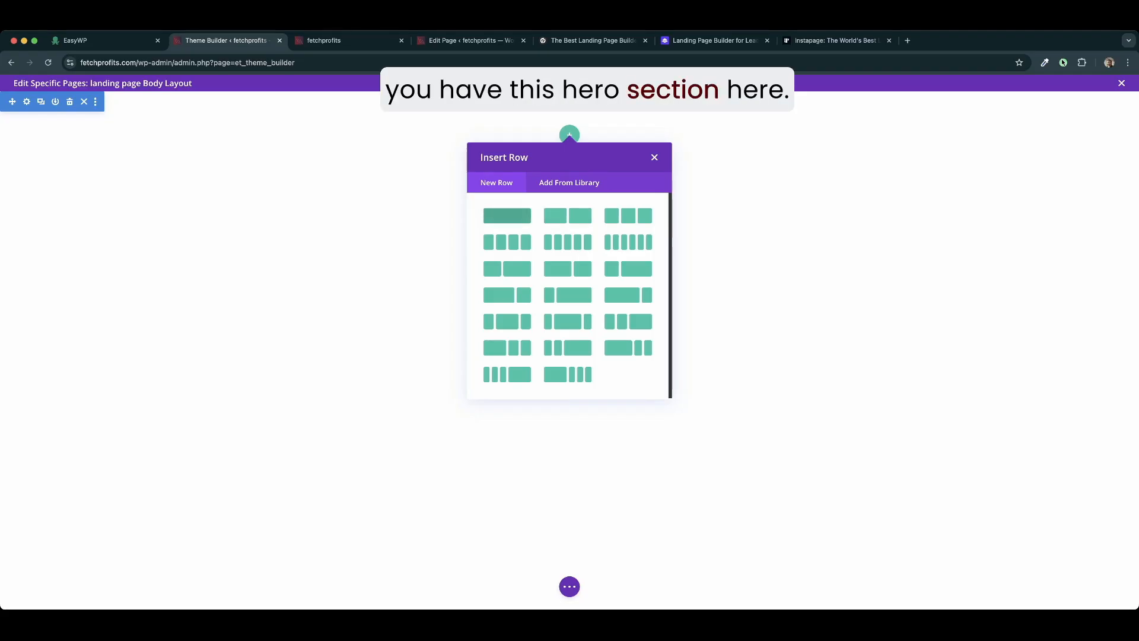
click(507, 216)
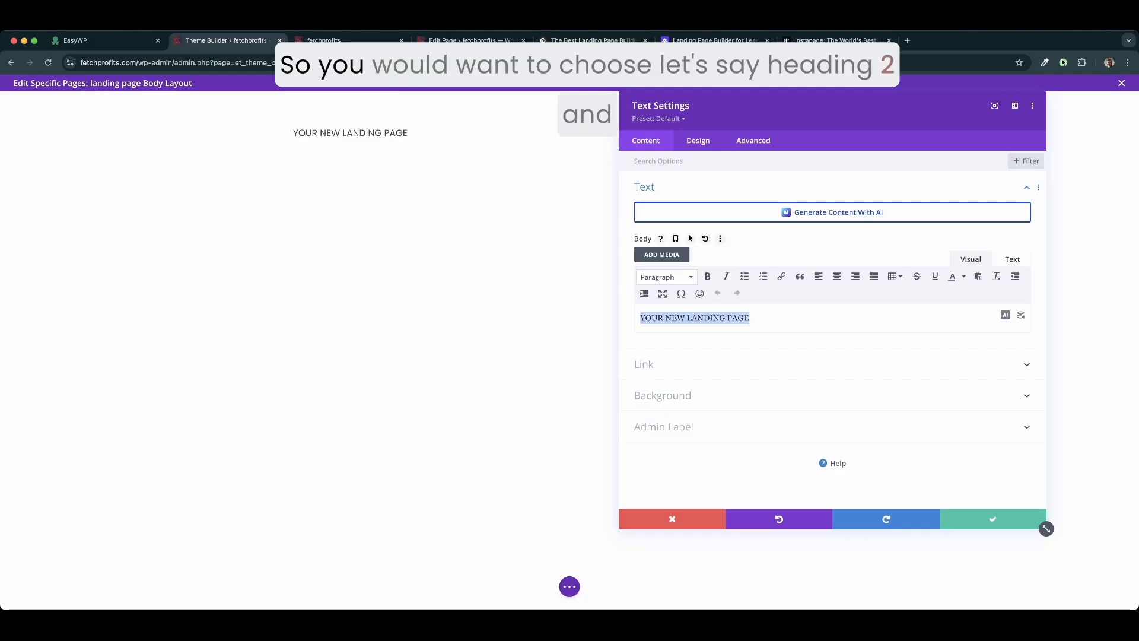
- Format the text "YOUR NEW LANDING PAGE" as a centred Heading 2 and style it larger in purple
click(666, 277)
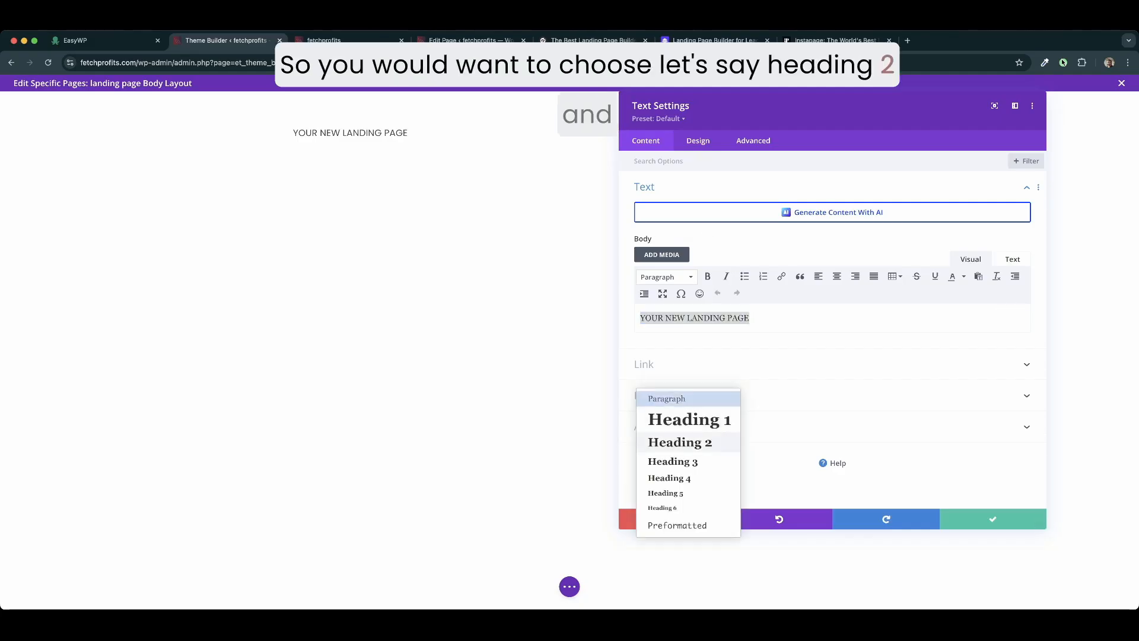
click(680, 442)
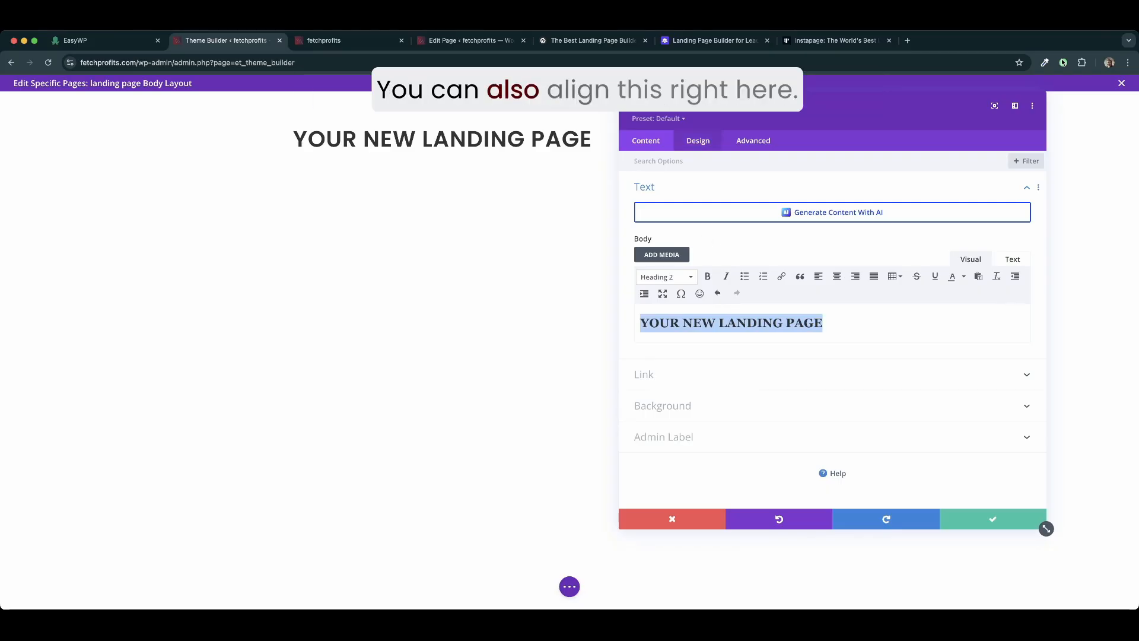
click(837, 276)
click(698, 141)
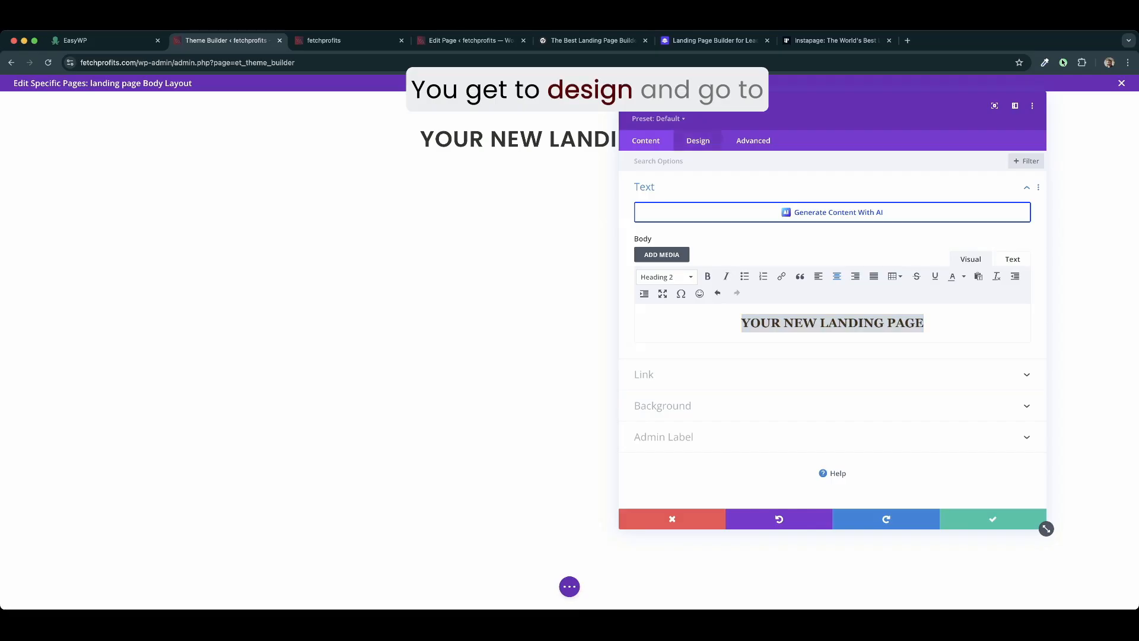
click(665, 218)
click(731, 191)
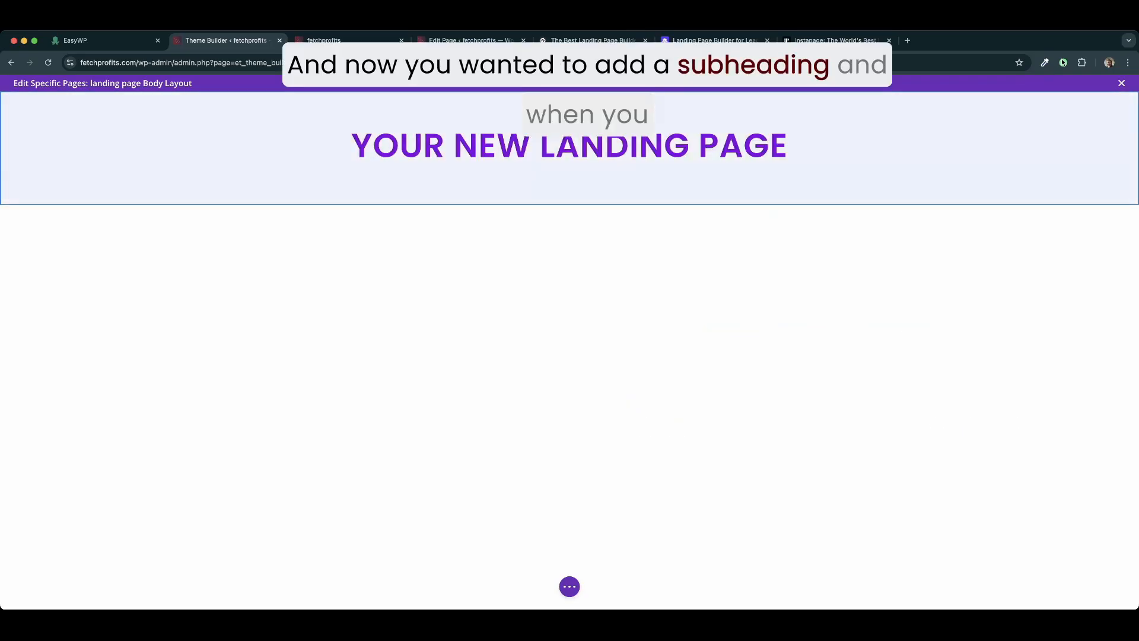
- Add a single-column row under the heading and insert a Text module with the default content as the subheading
click(569, 184)
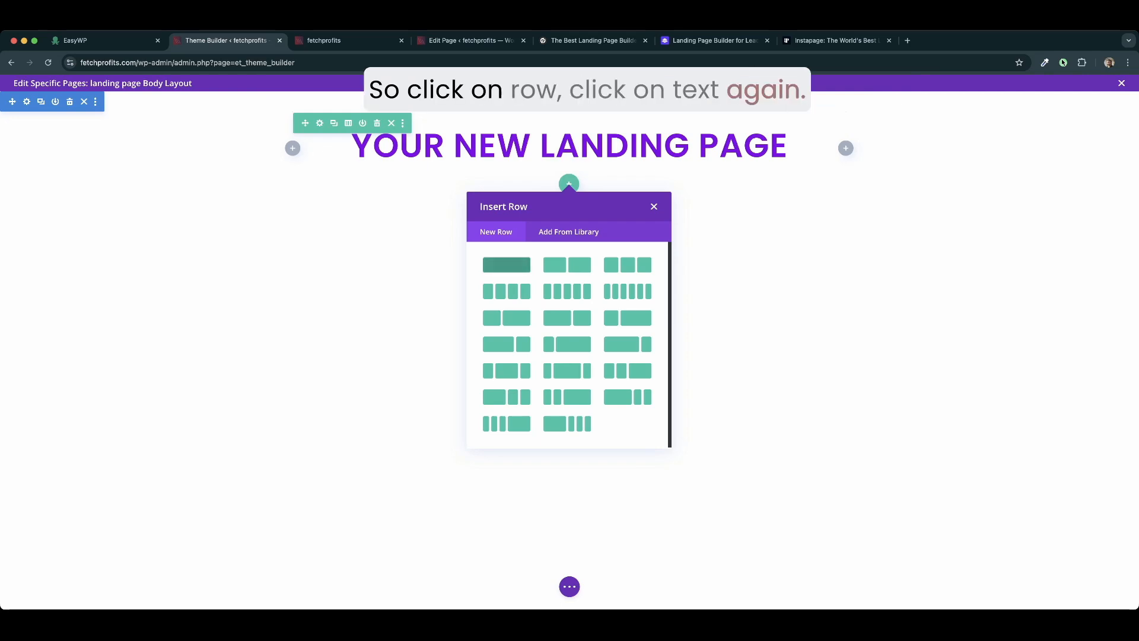
click(506, 265)
text(text)
click(520, 324)
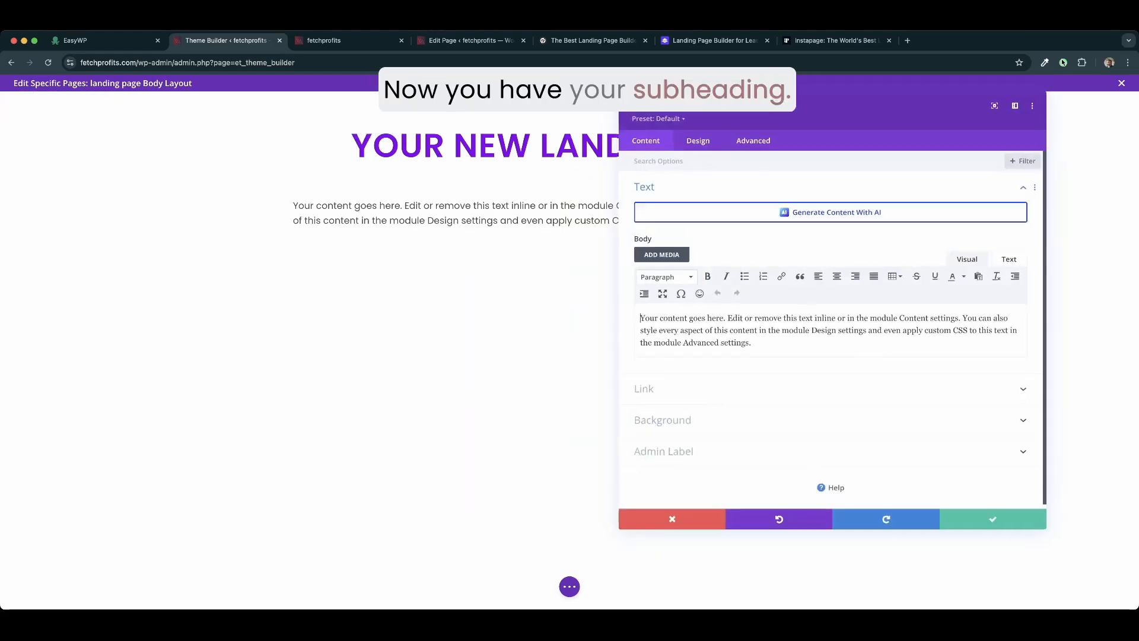
click(1043, 526)
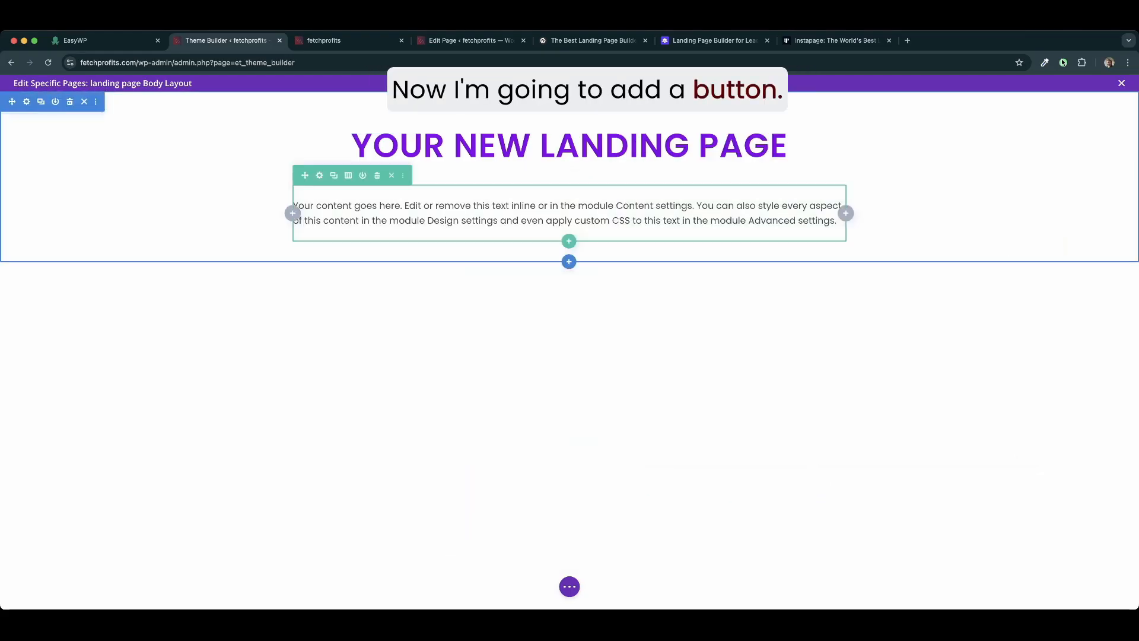
- Add another single-column row below the subheading with a Button module labelled "YOUR CALL TO ACTION"
click(568, 240)
click(506, 321)
text(butt)
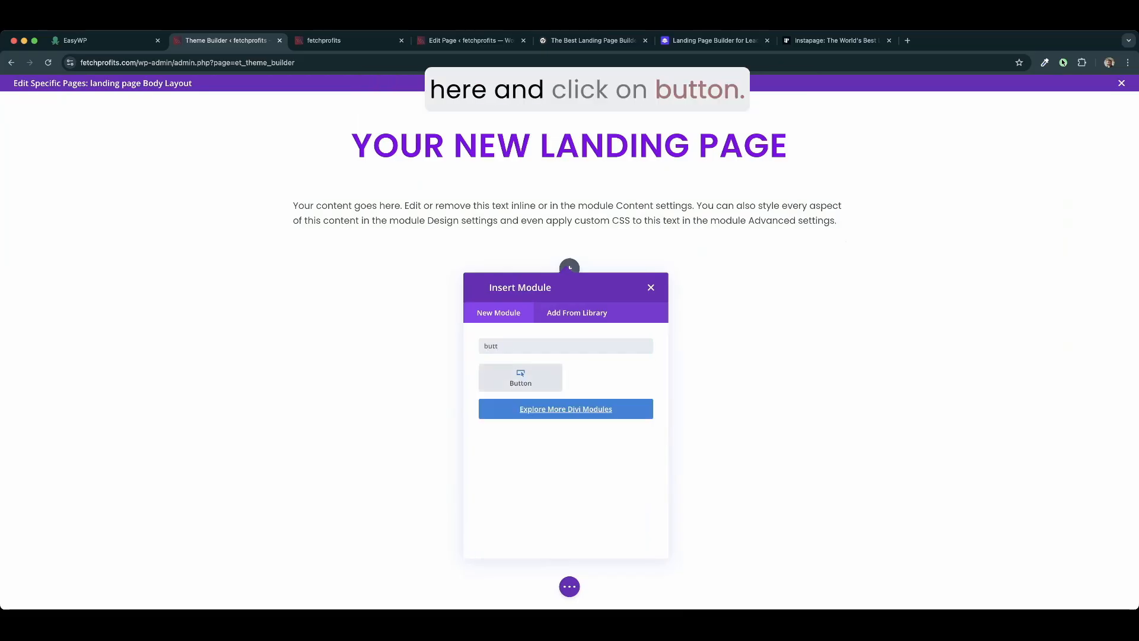
click(521, 377)
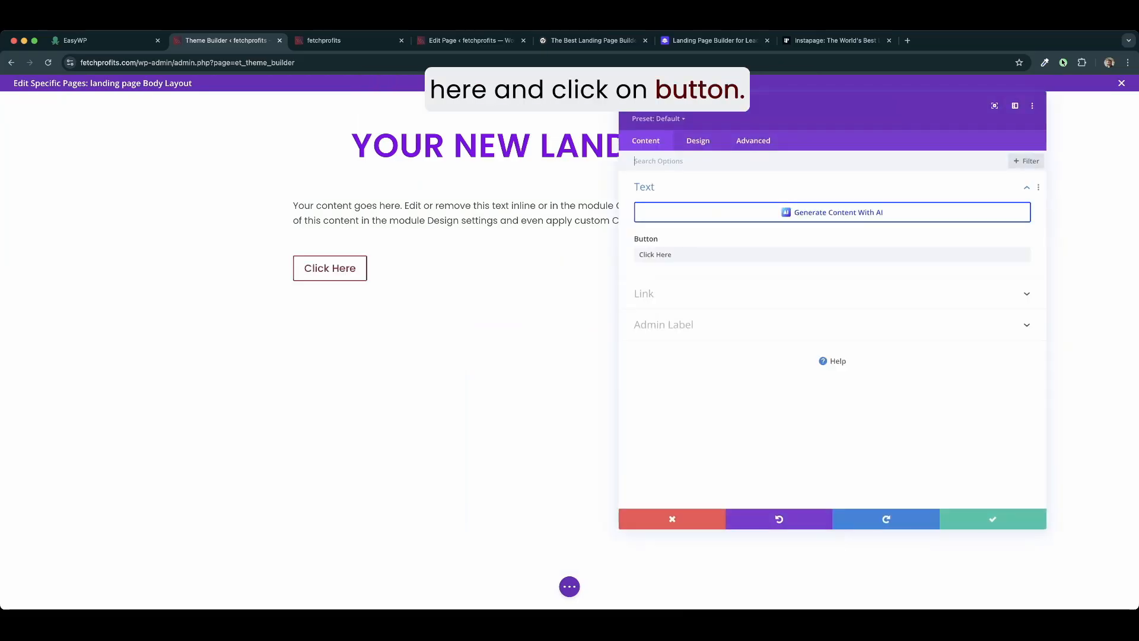
drag(675, 255, 628, 255)
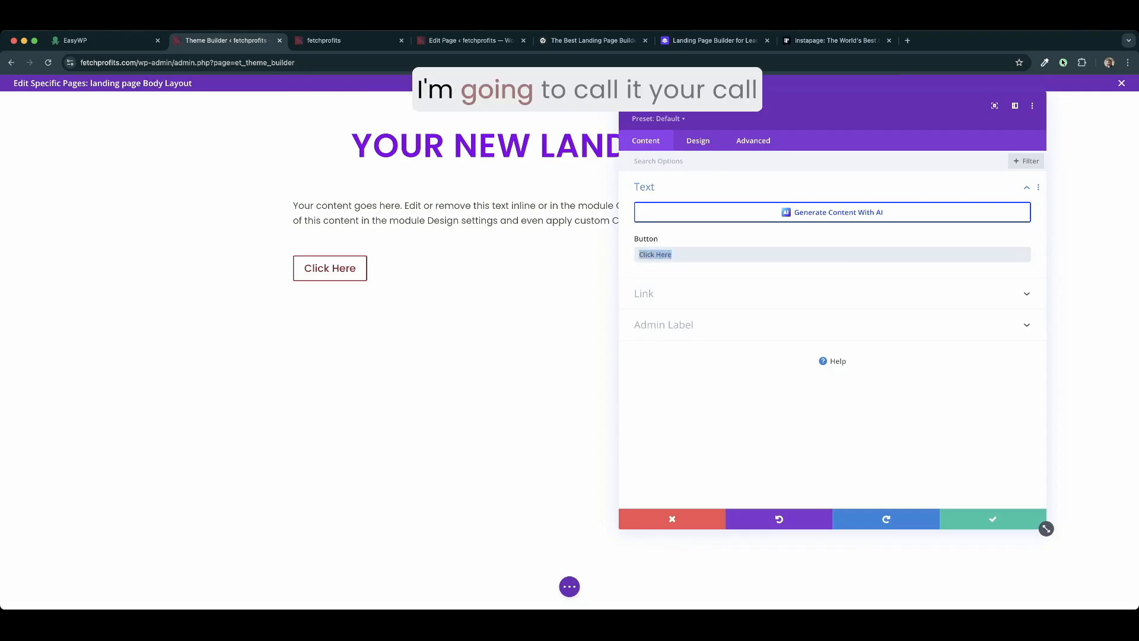
text(YOUR CALL TO ACTION)
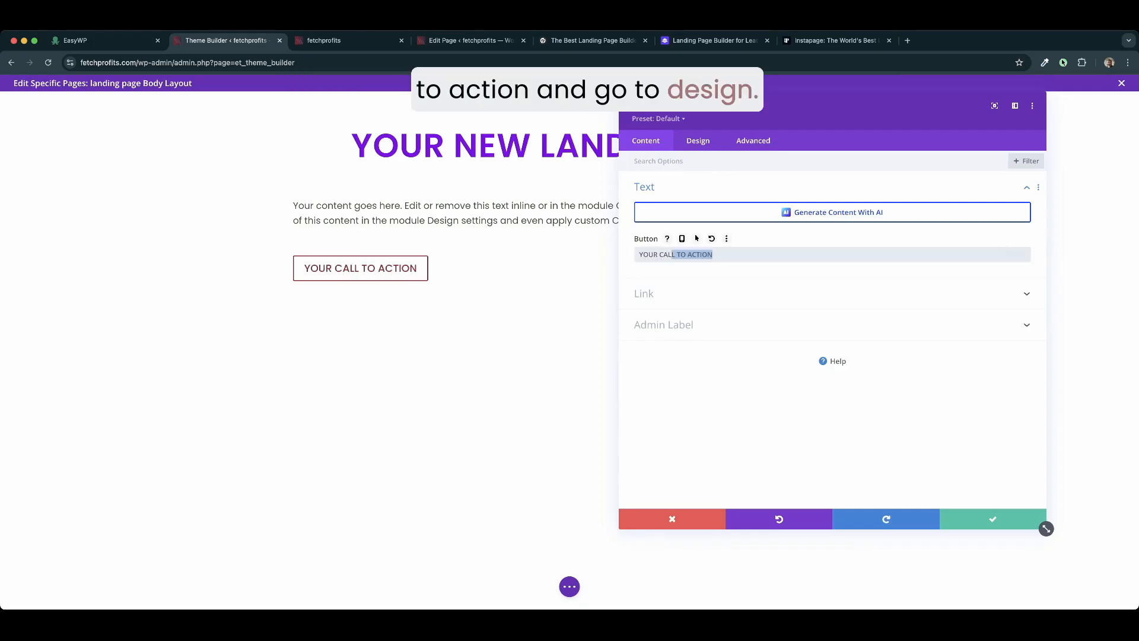
- Enable custom styles for the call-to-action button and give it white 23px text on a black background
click(698, 141)
click(644, 217)
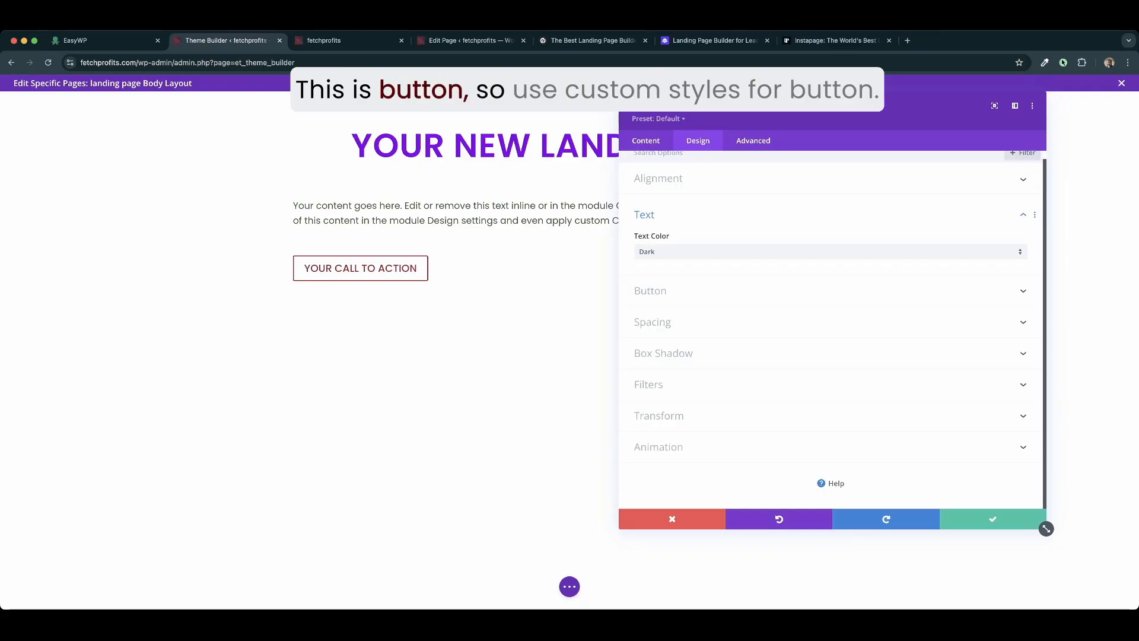
click(651, 290)
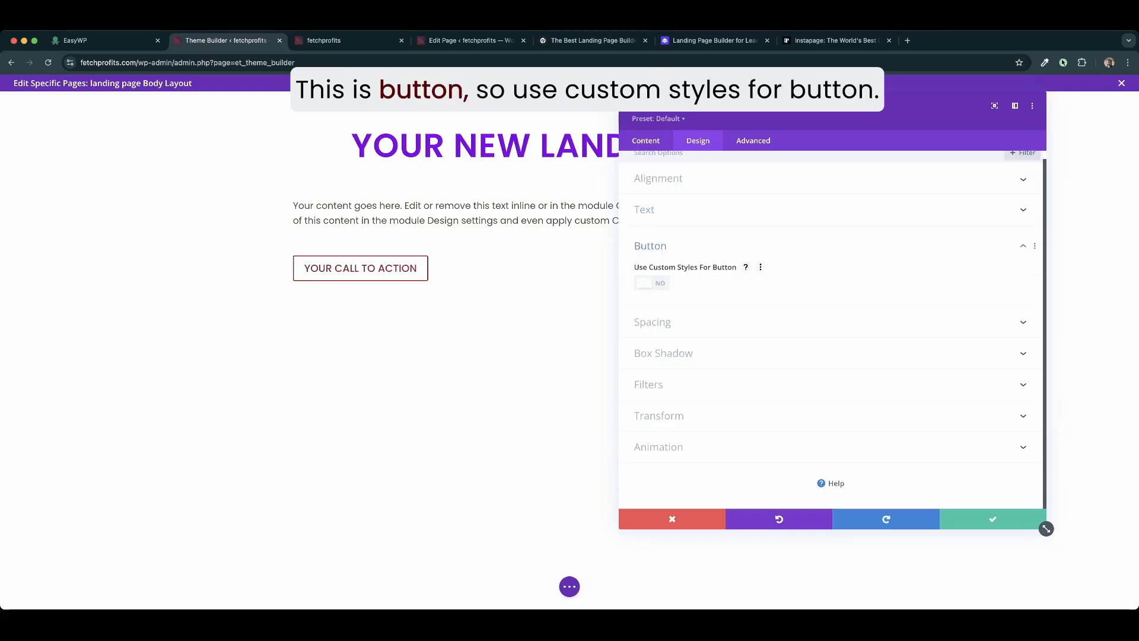
click(651, 283)
click(671, 370)
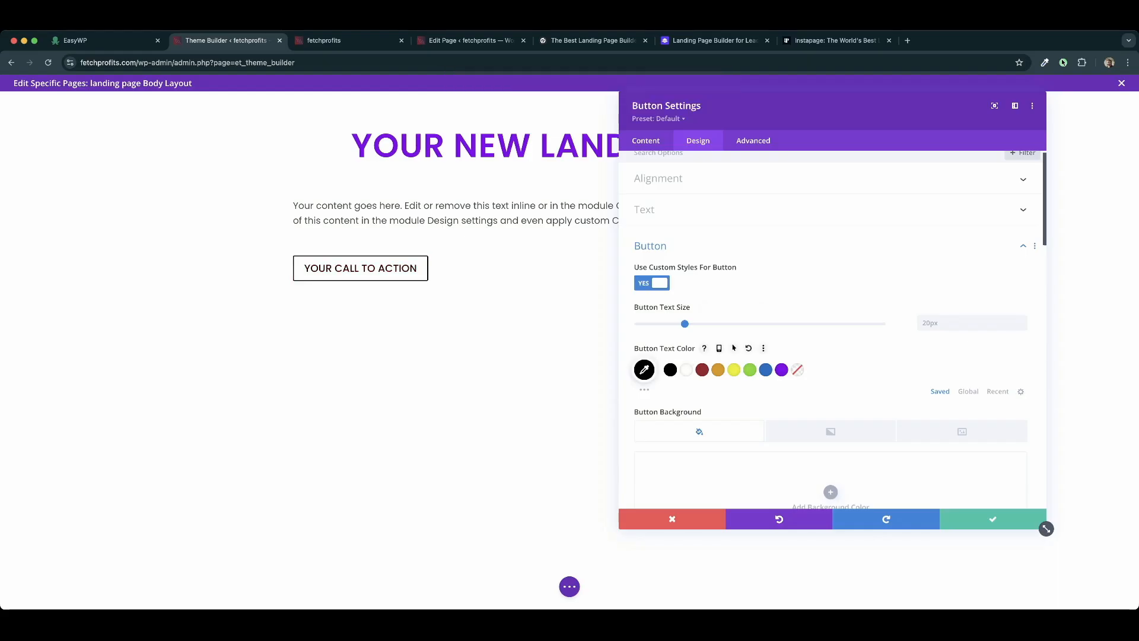
click(687, 370)
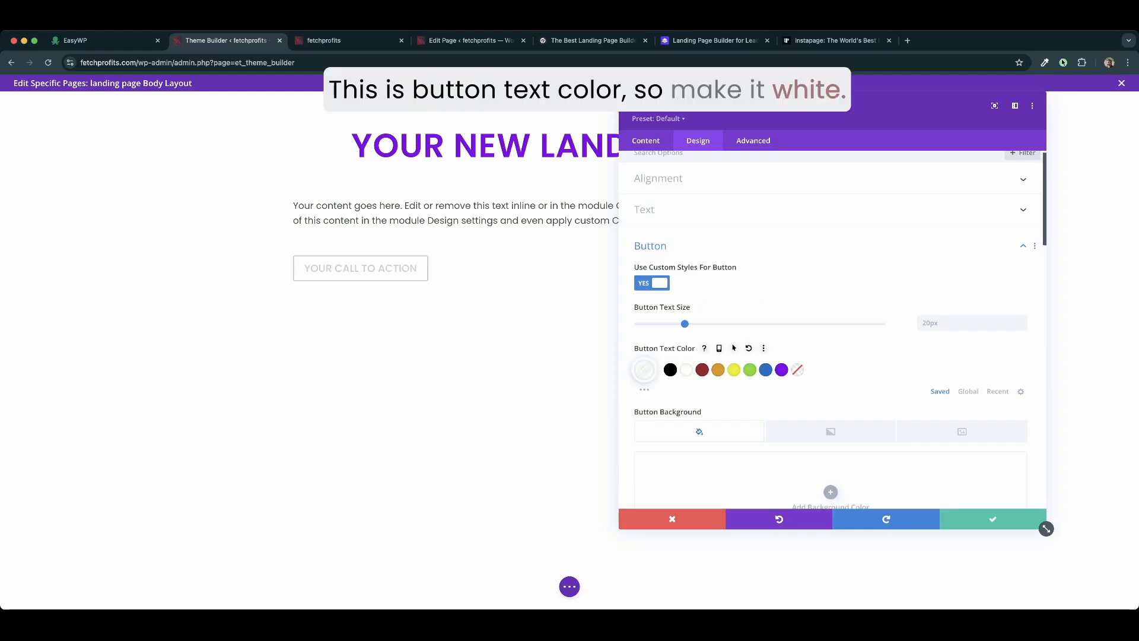
scroll(831, 326, down, 5)
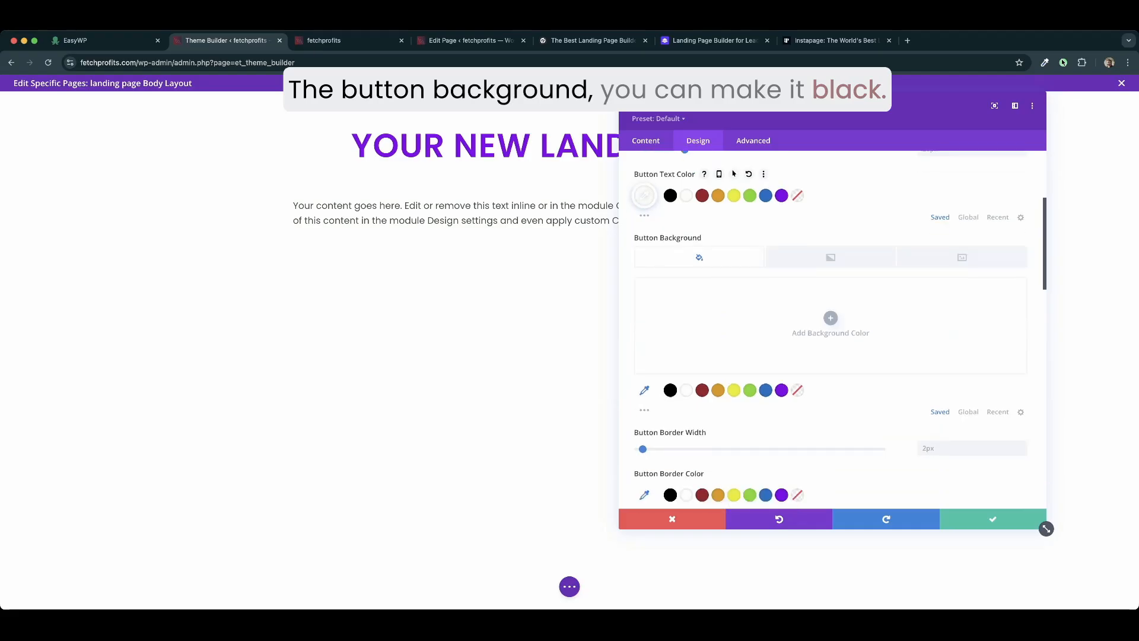
scroll(670, 368, down, 1)
click(671, 352)
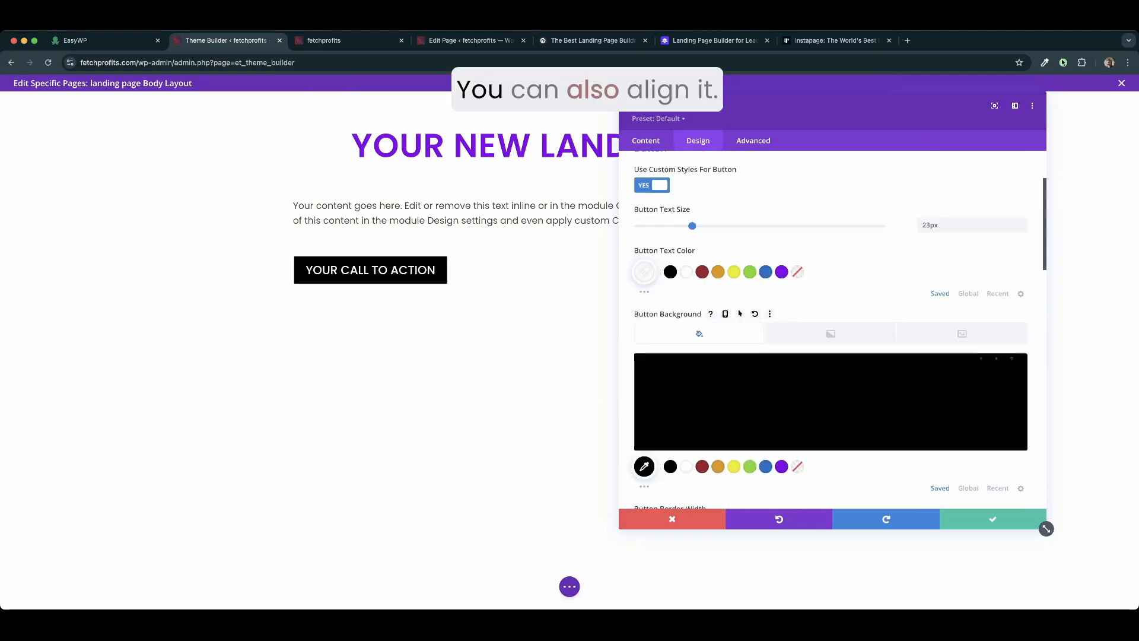
- Centre the call-to-action button in its row
scroll(831, 327, down, 5)
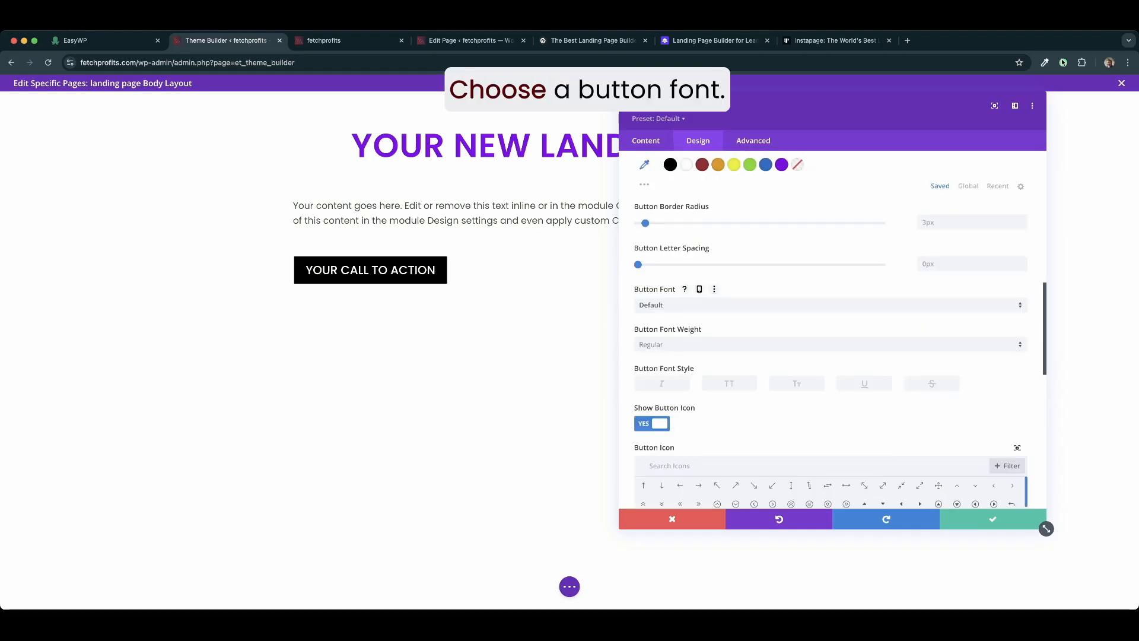
scroll(830, 309, up, 9)
click(659, 186)
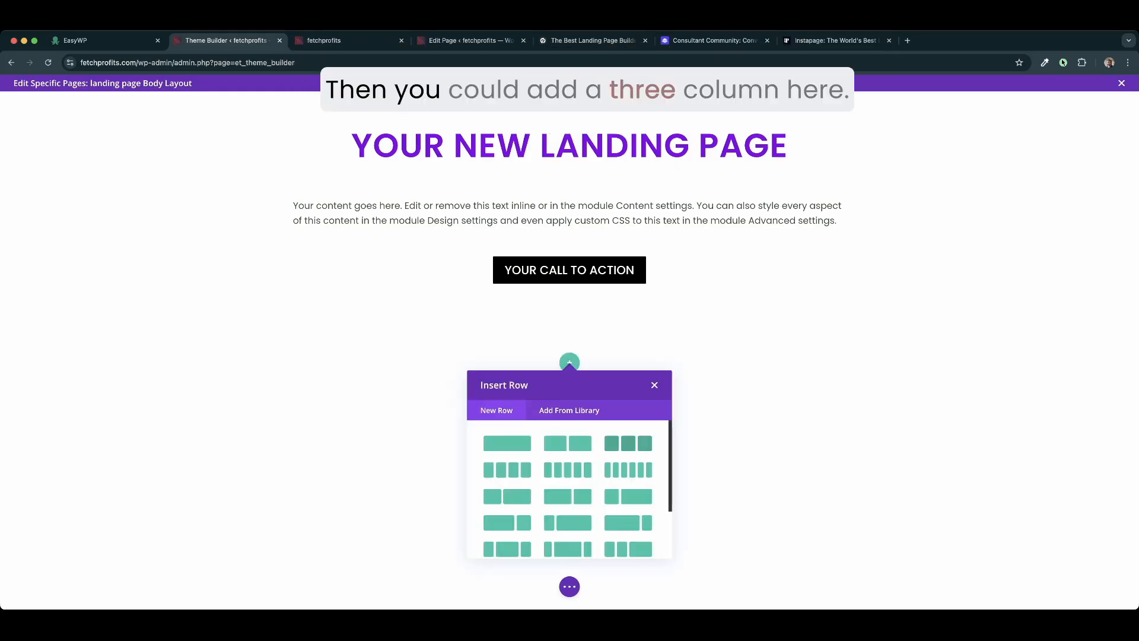
- Insert a three-column row below the call-to-action button and add an Email Optin module with default content in its third column
click(629, 443)
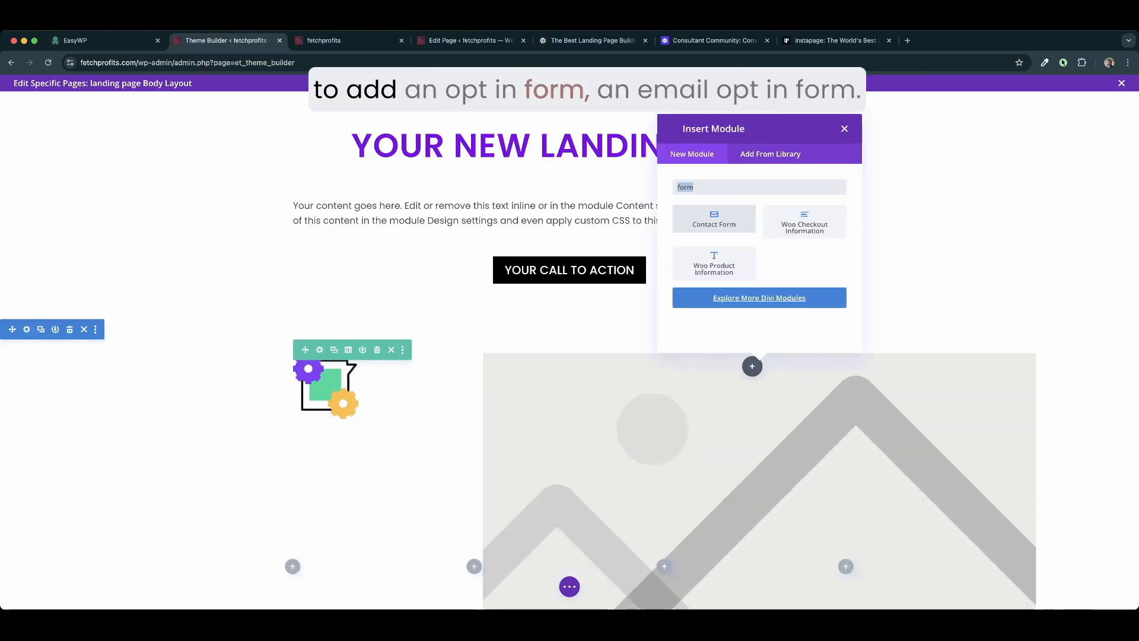
text(opt)
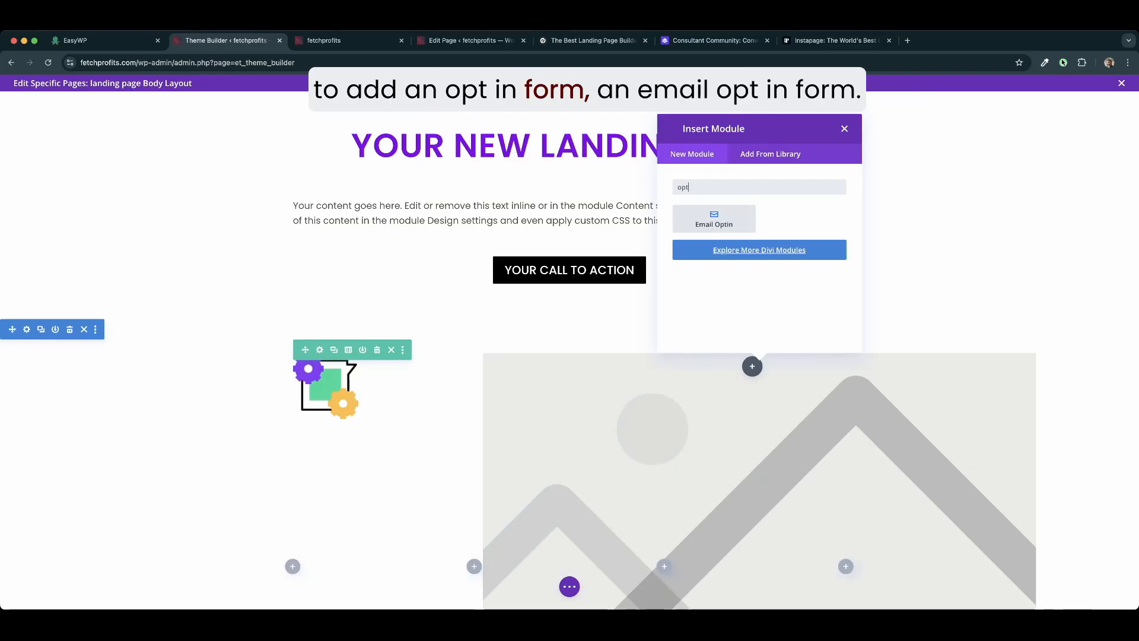
click(713, 219)
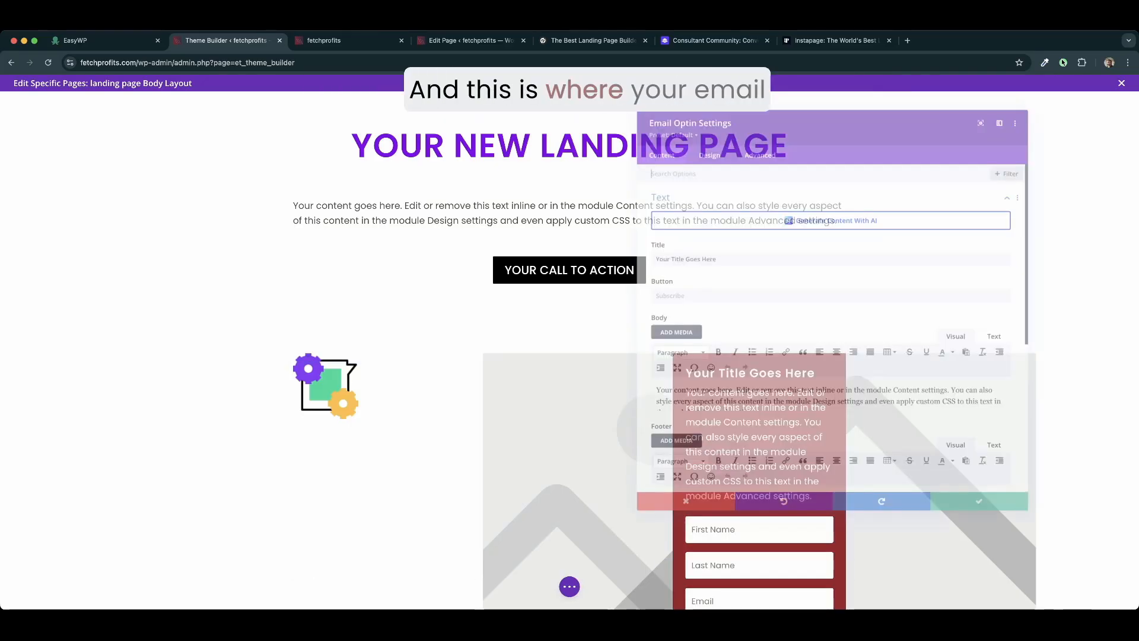
scroll(690, 317, down, 3)
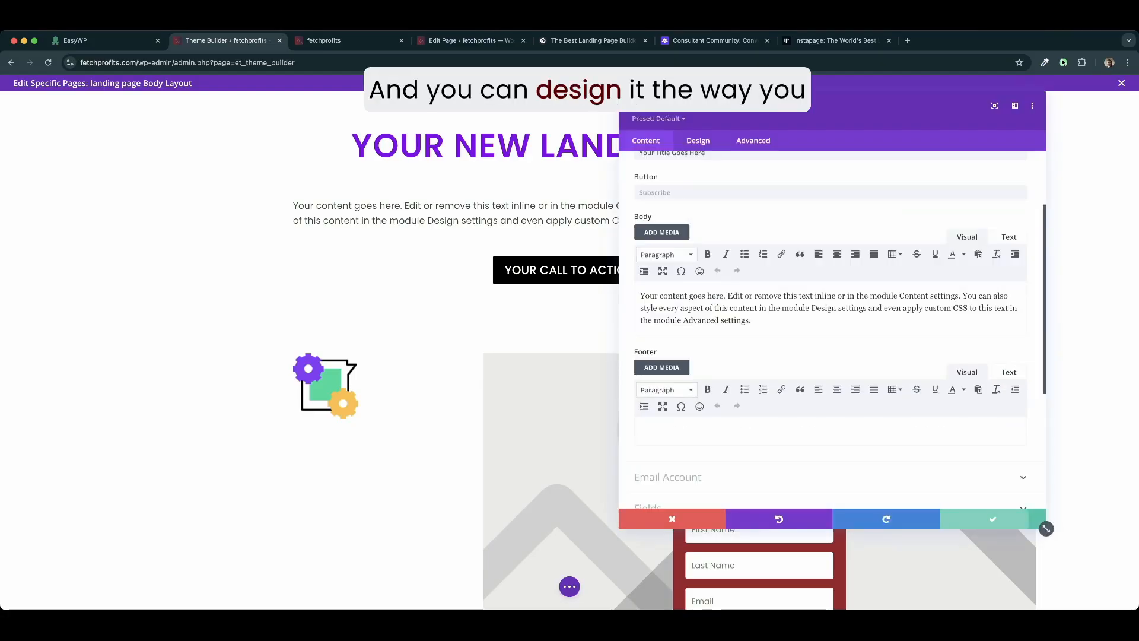
click(993, 519)
scroll(569, 356, down, 3)
scroll(570, 356, down, 1)
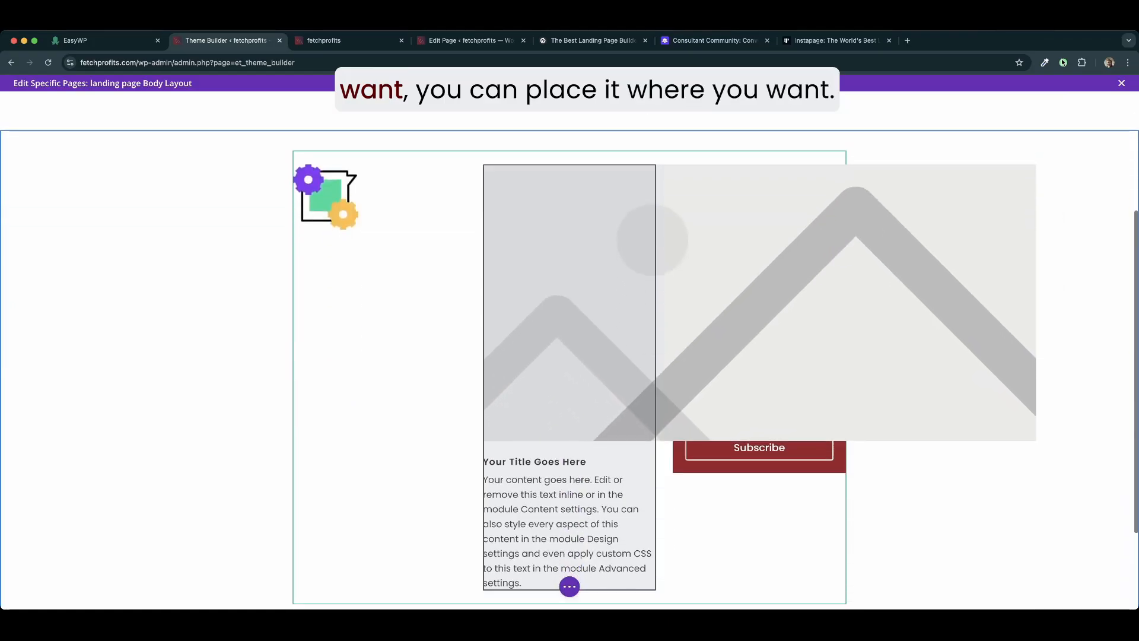